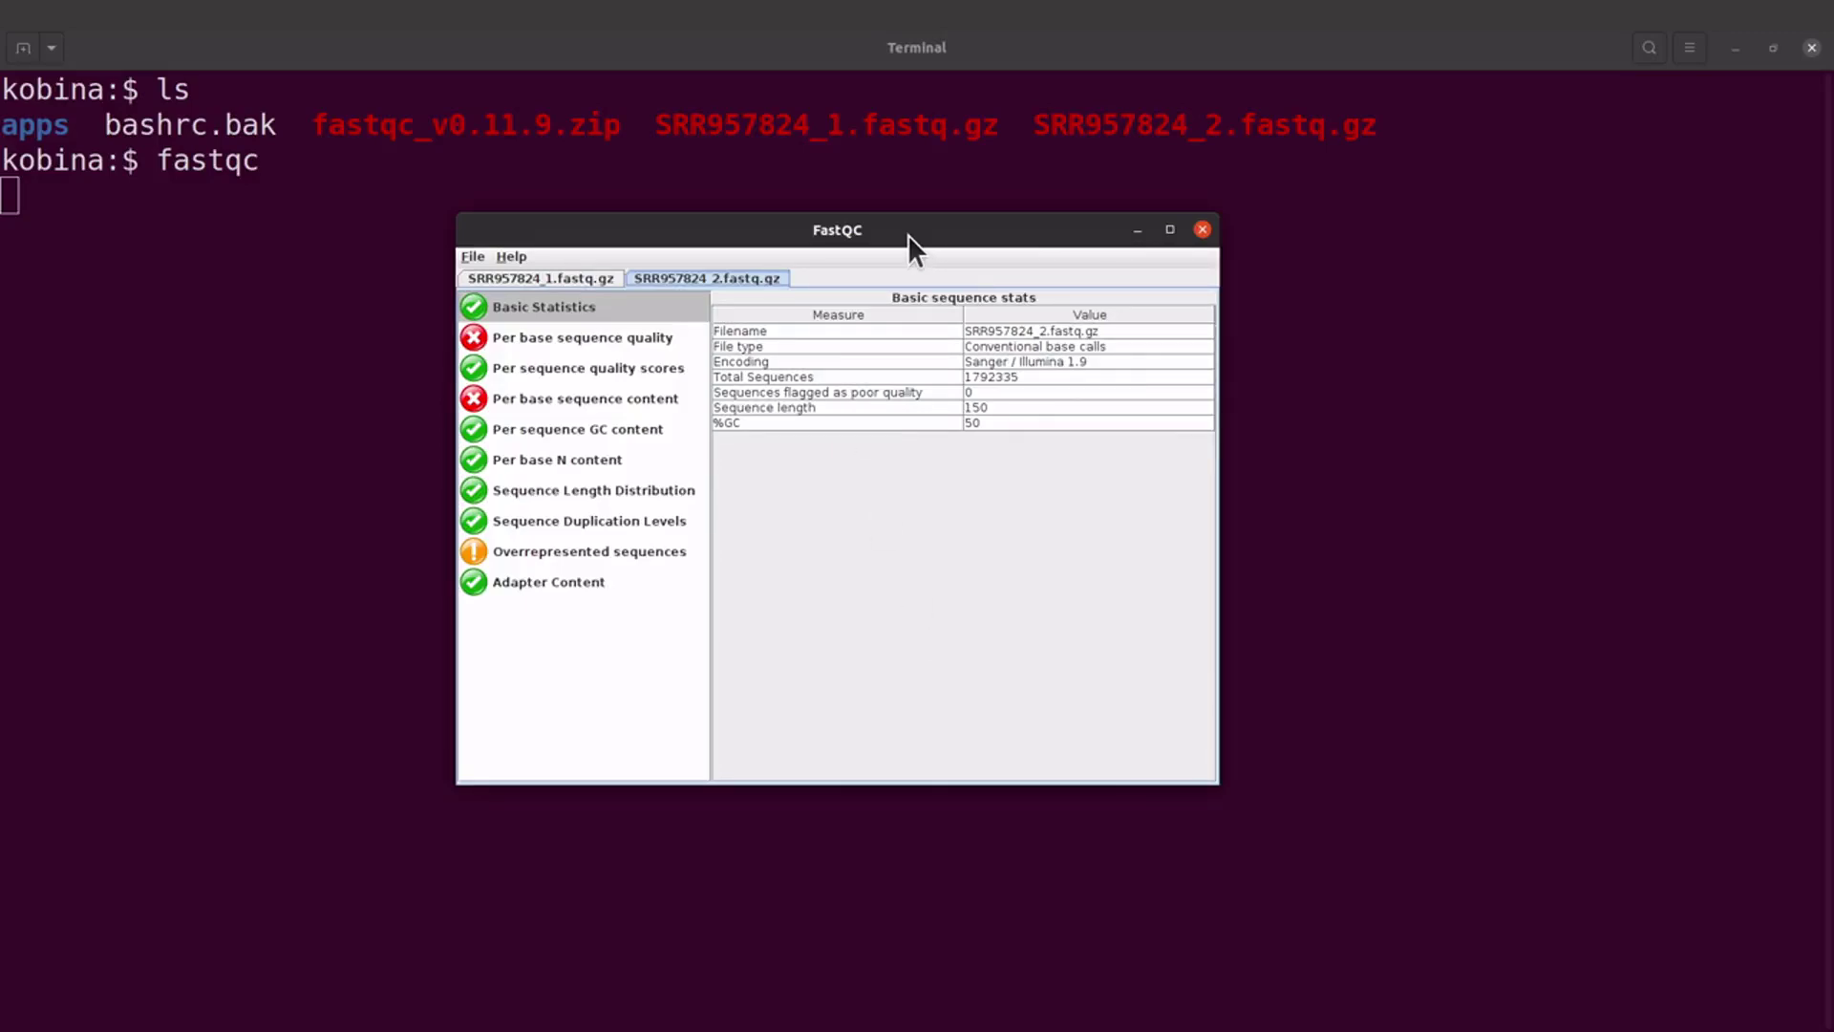
- Maximize the FastQC window and show SRR957824_1.fastq.gz's Basic Statistics (1792335 sequences, 49% GC)
double_click(909, 235)
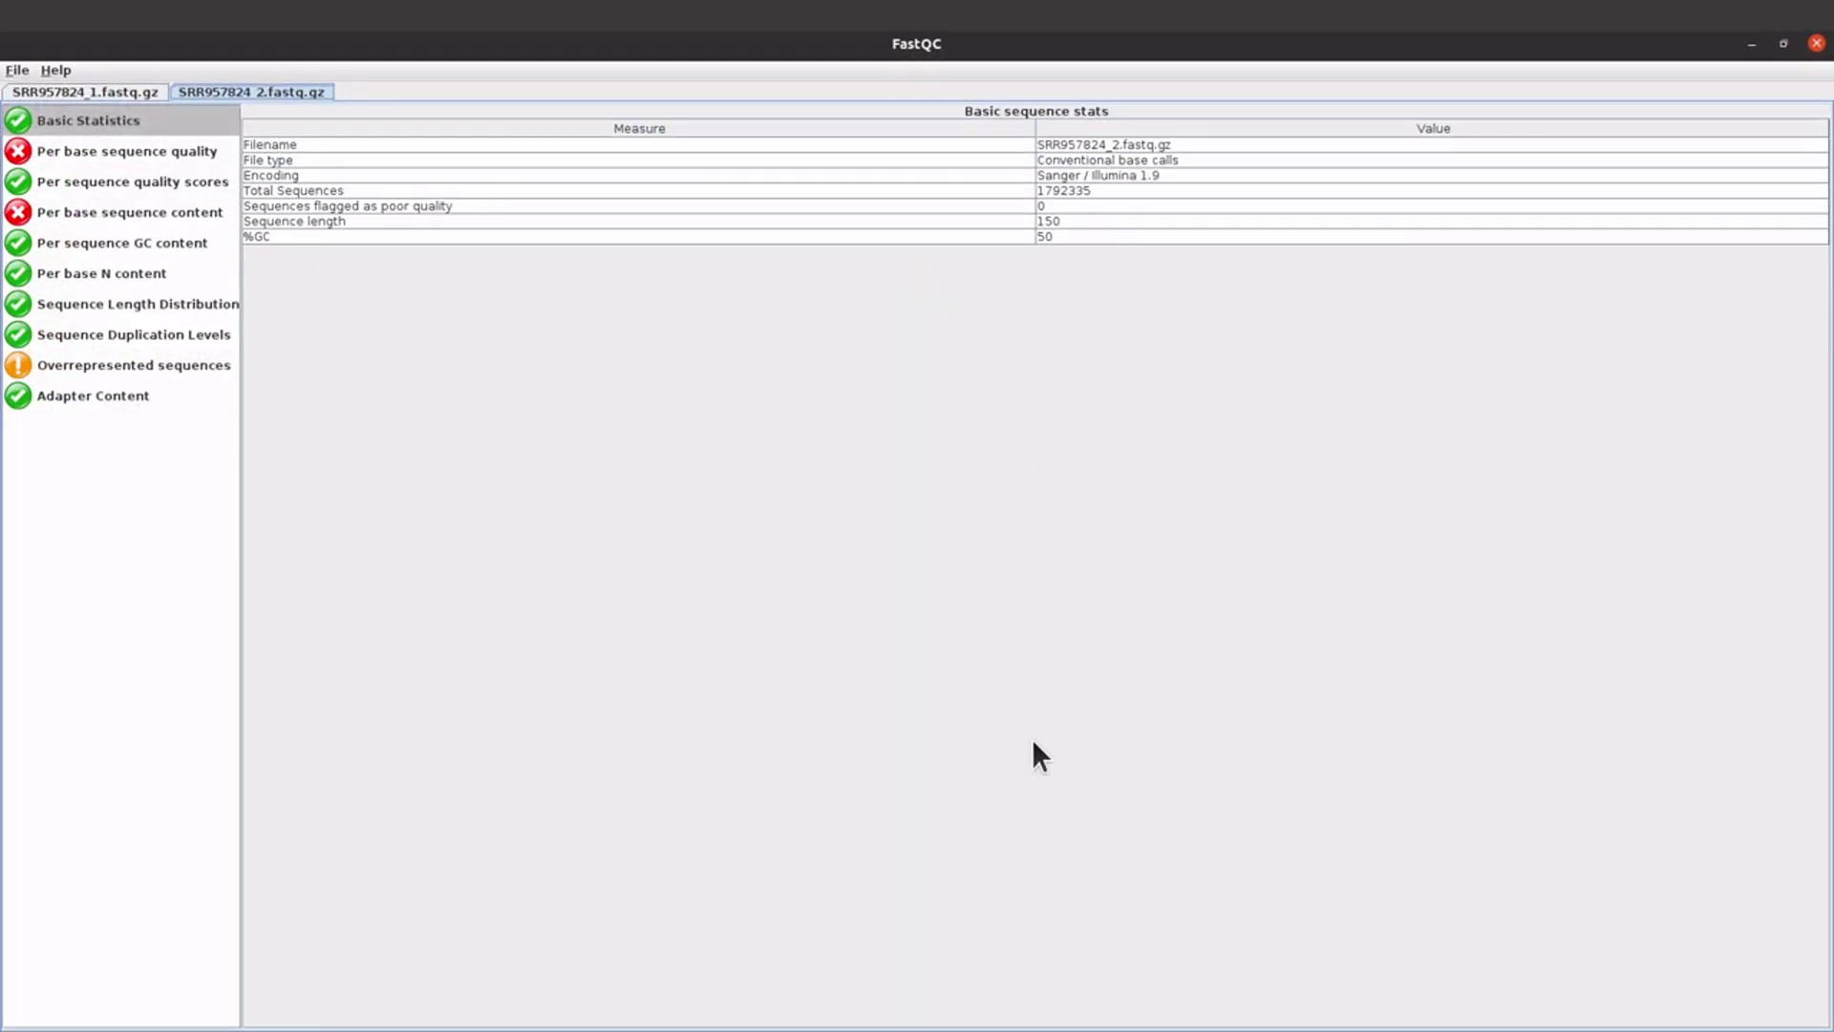
click(94, 91)
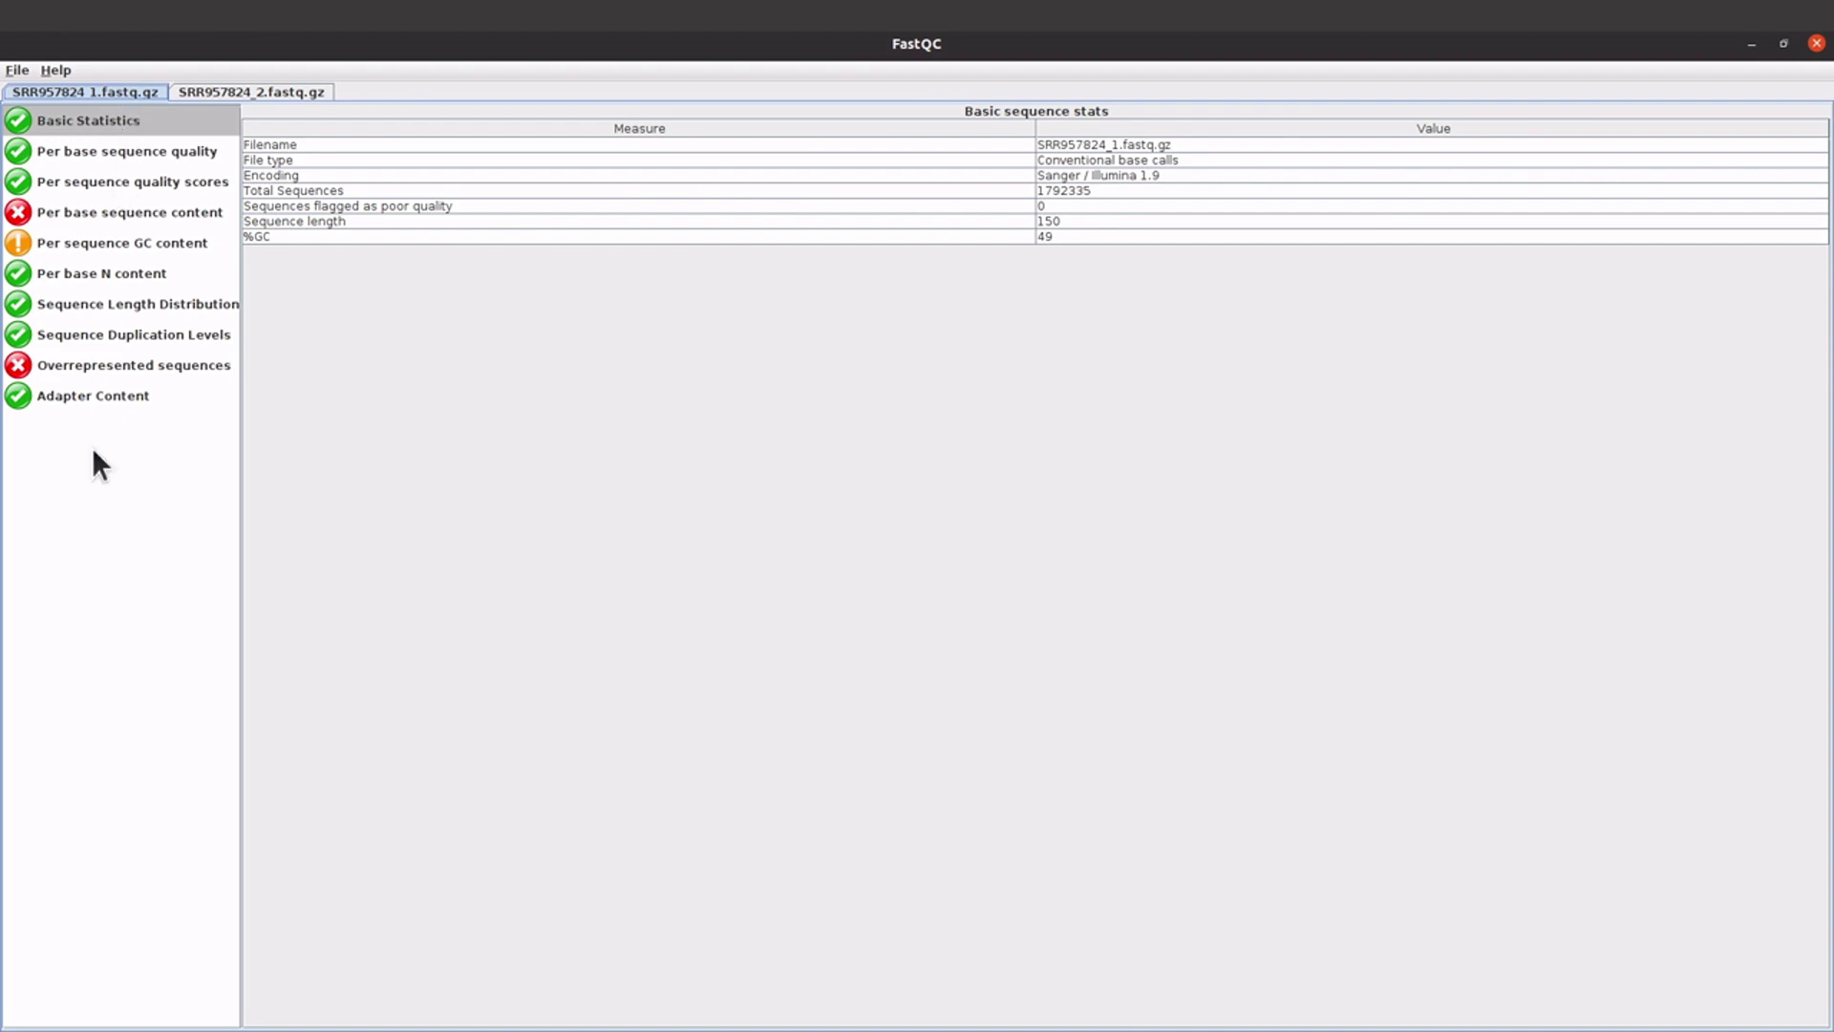
click(131, 153)
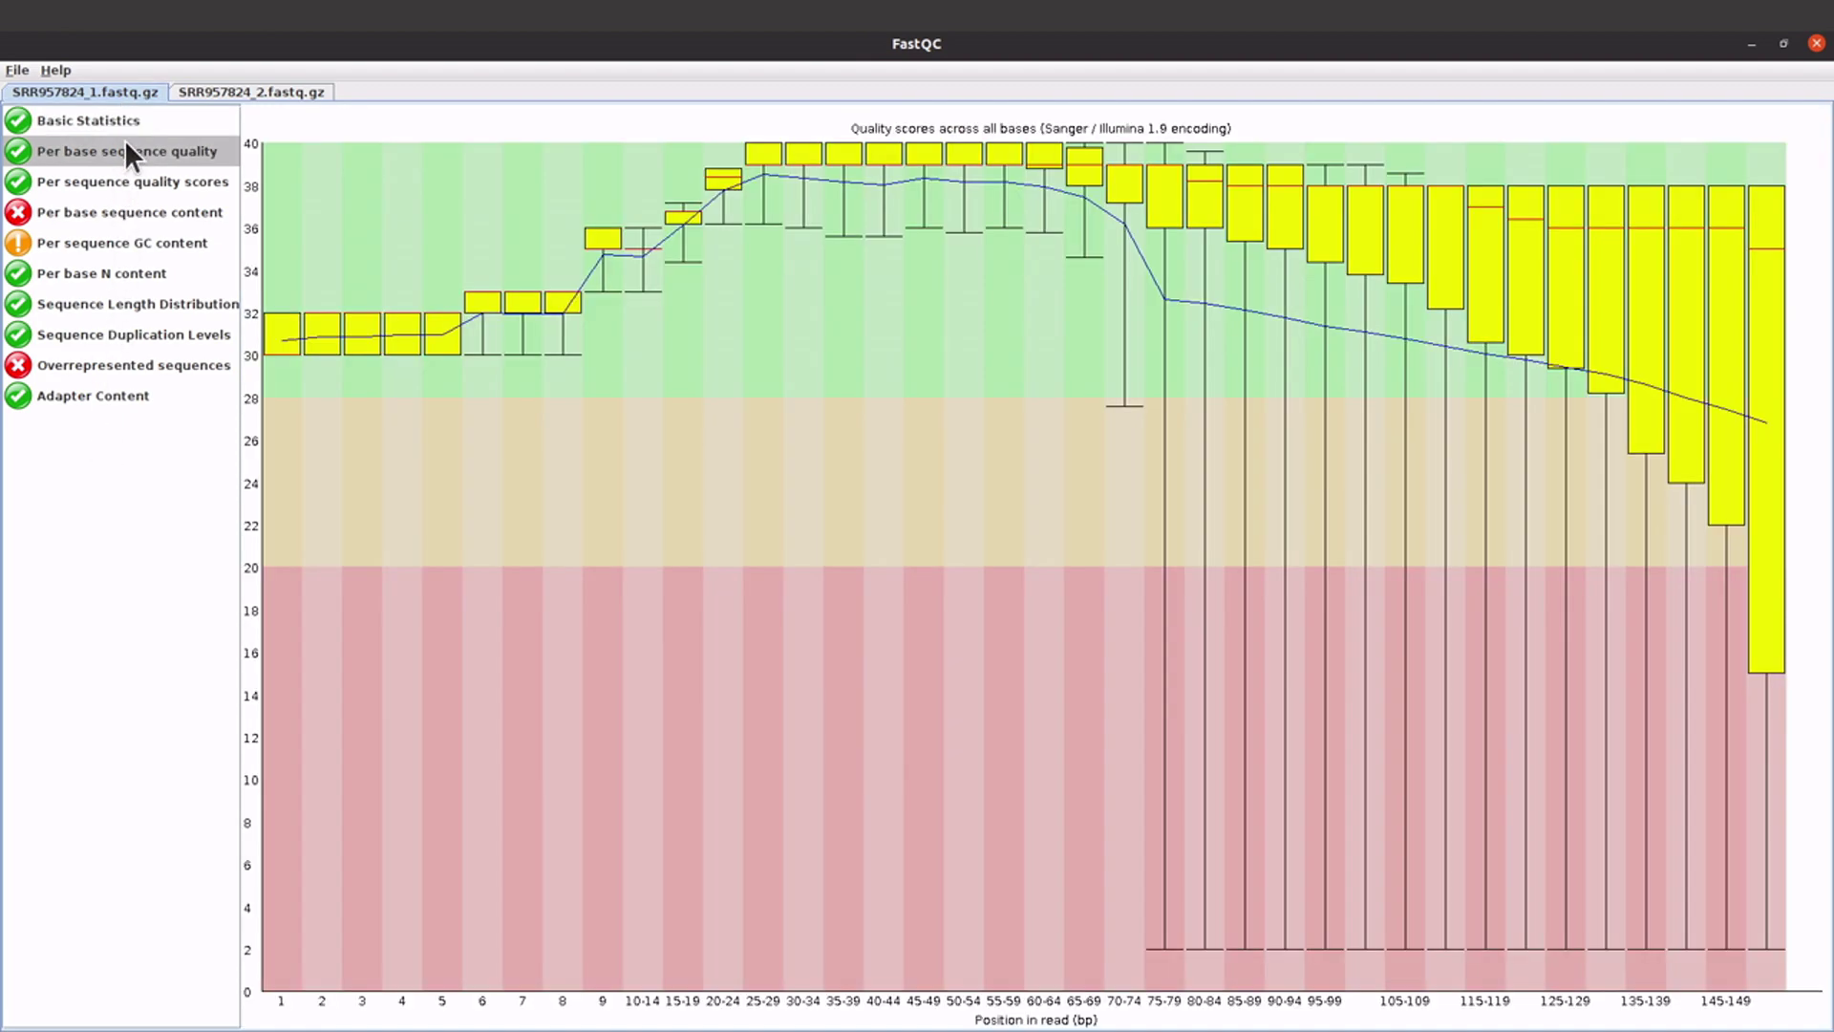
click(125, 180)
click(124, 241)
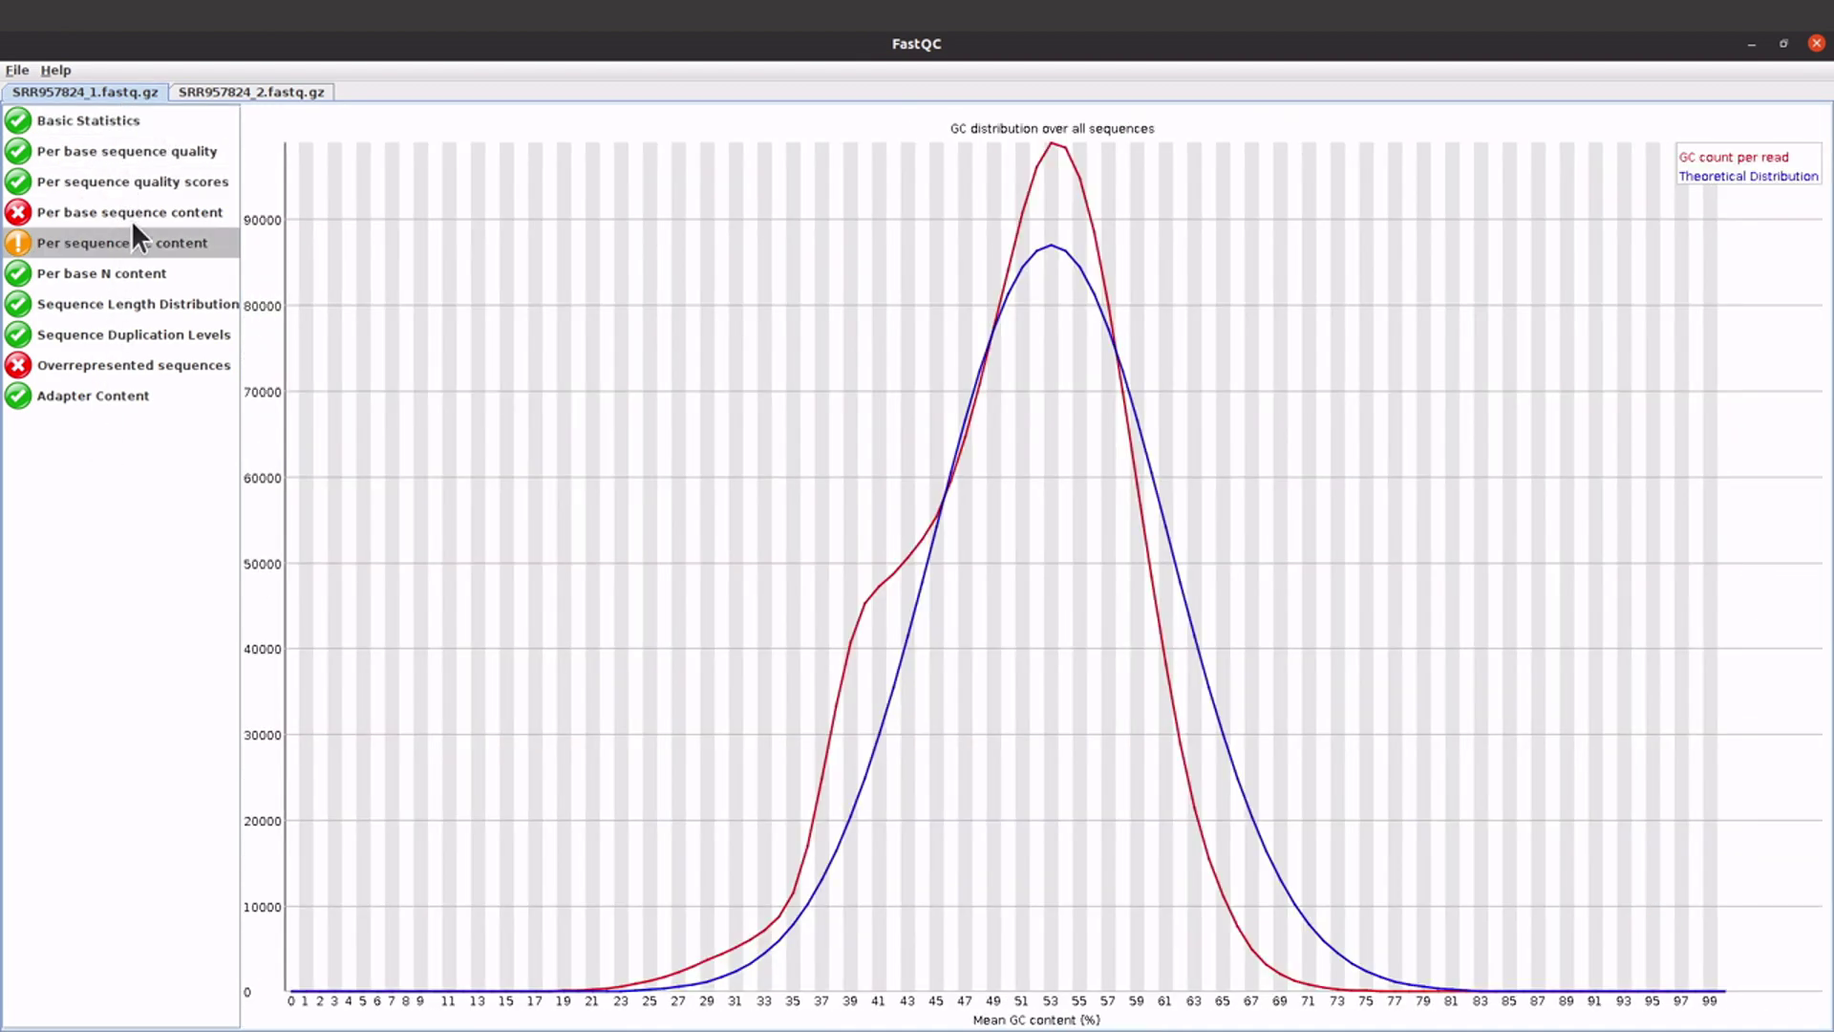
click(133, 220)
click(134, 244)
click(136, 276)
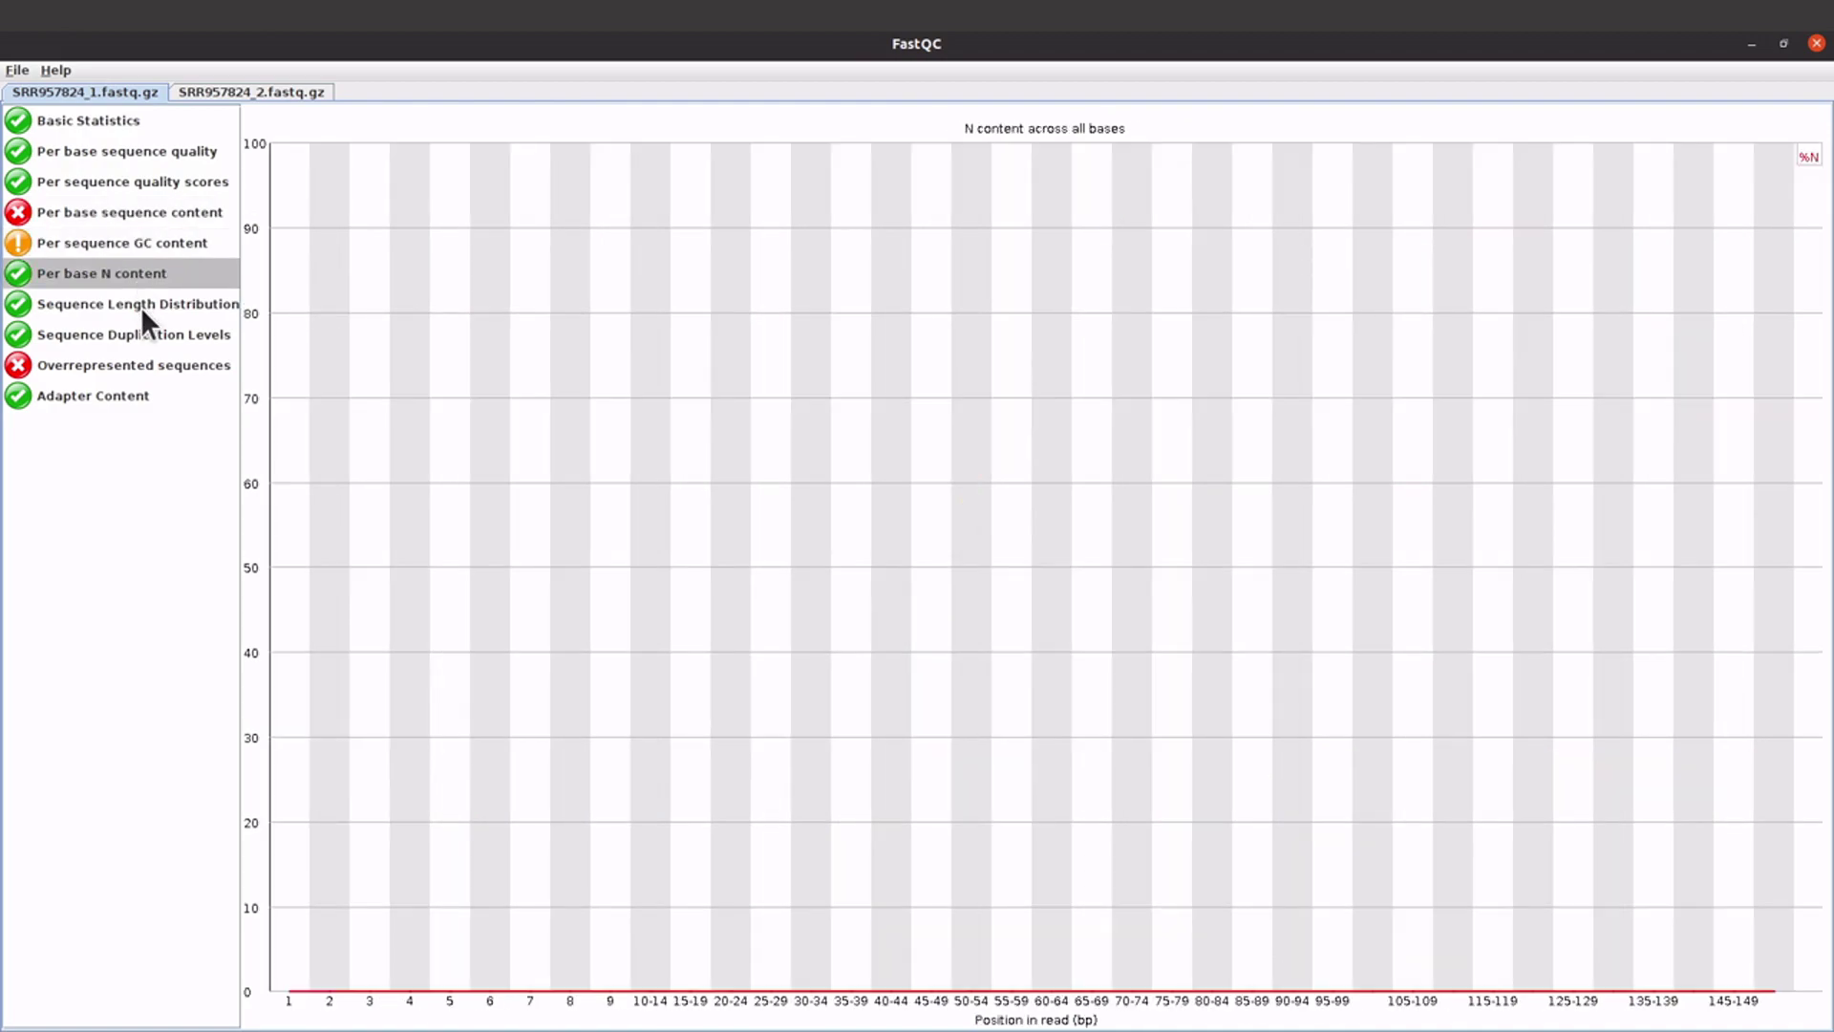
click(140, 306)
click(138, 336)
click(135, 368)
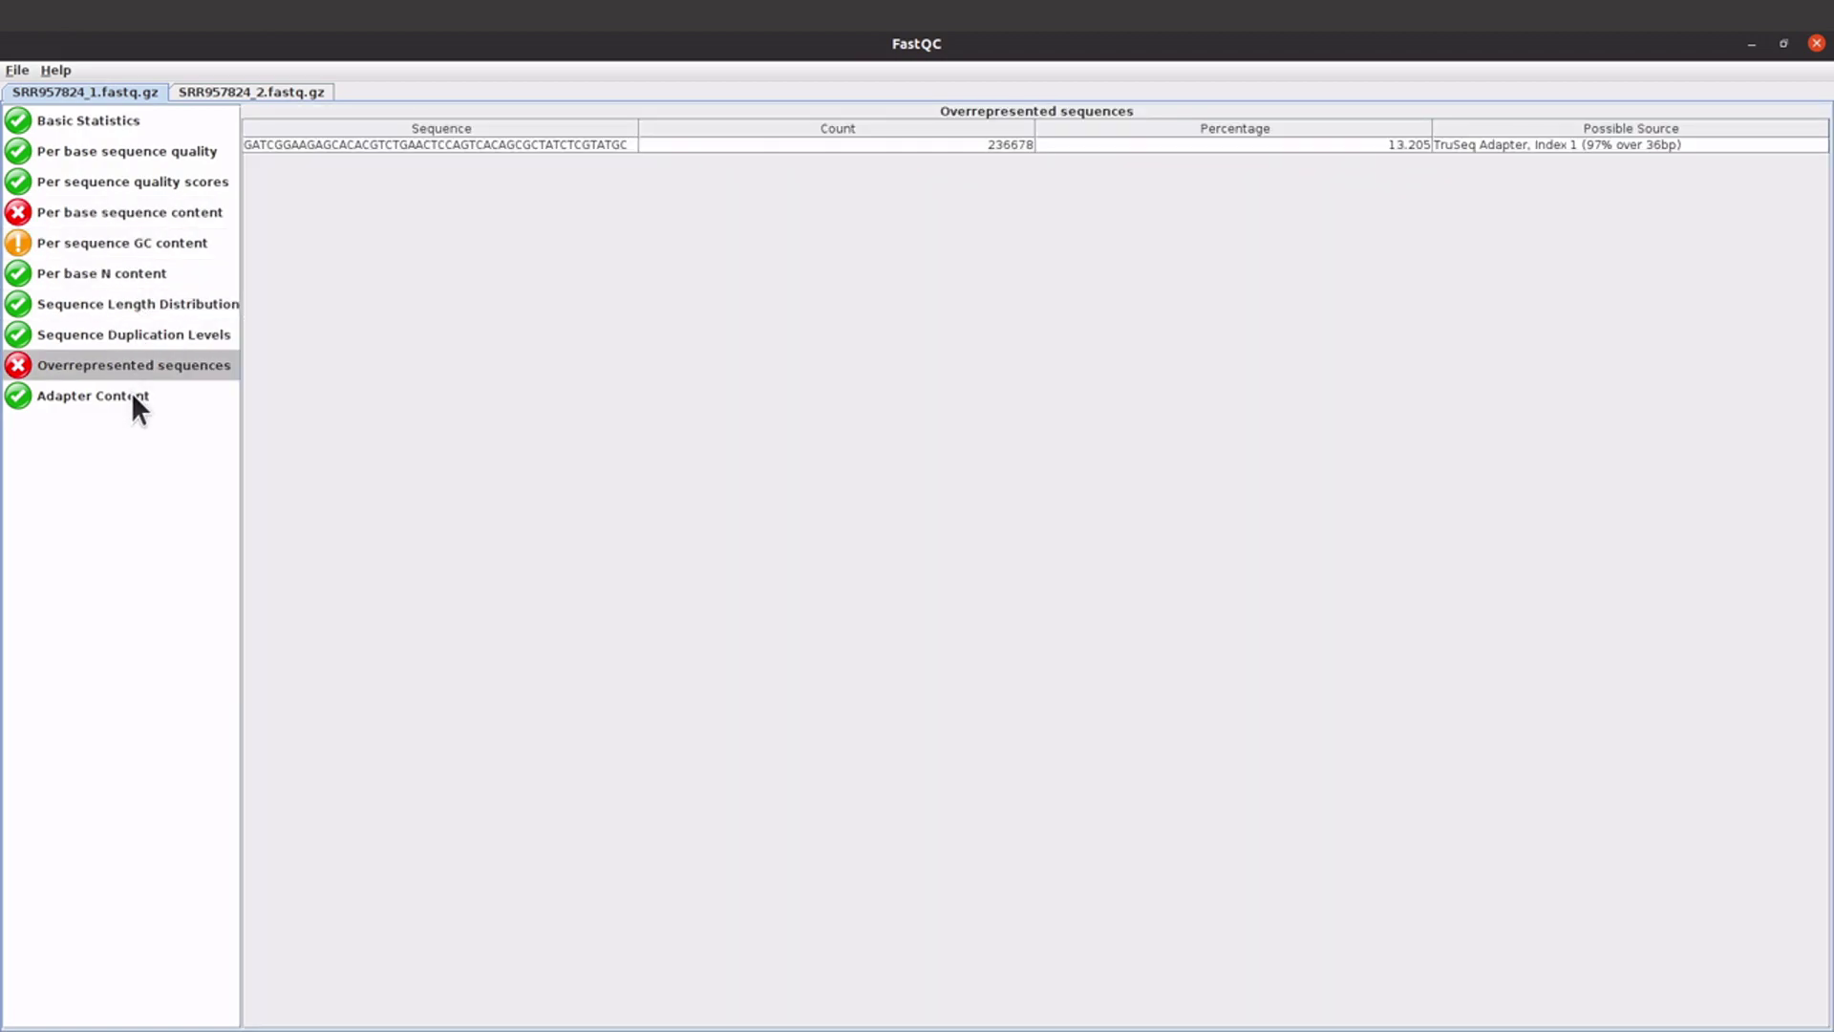
click(130, 396)
click(105, 119)
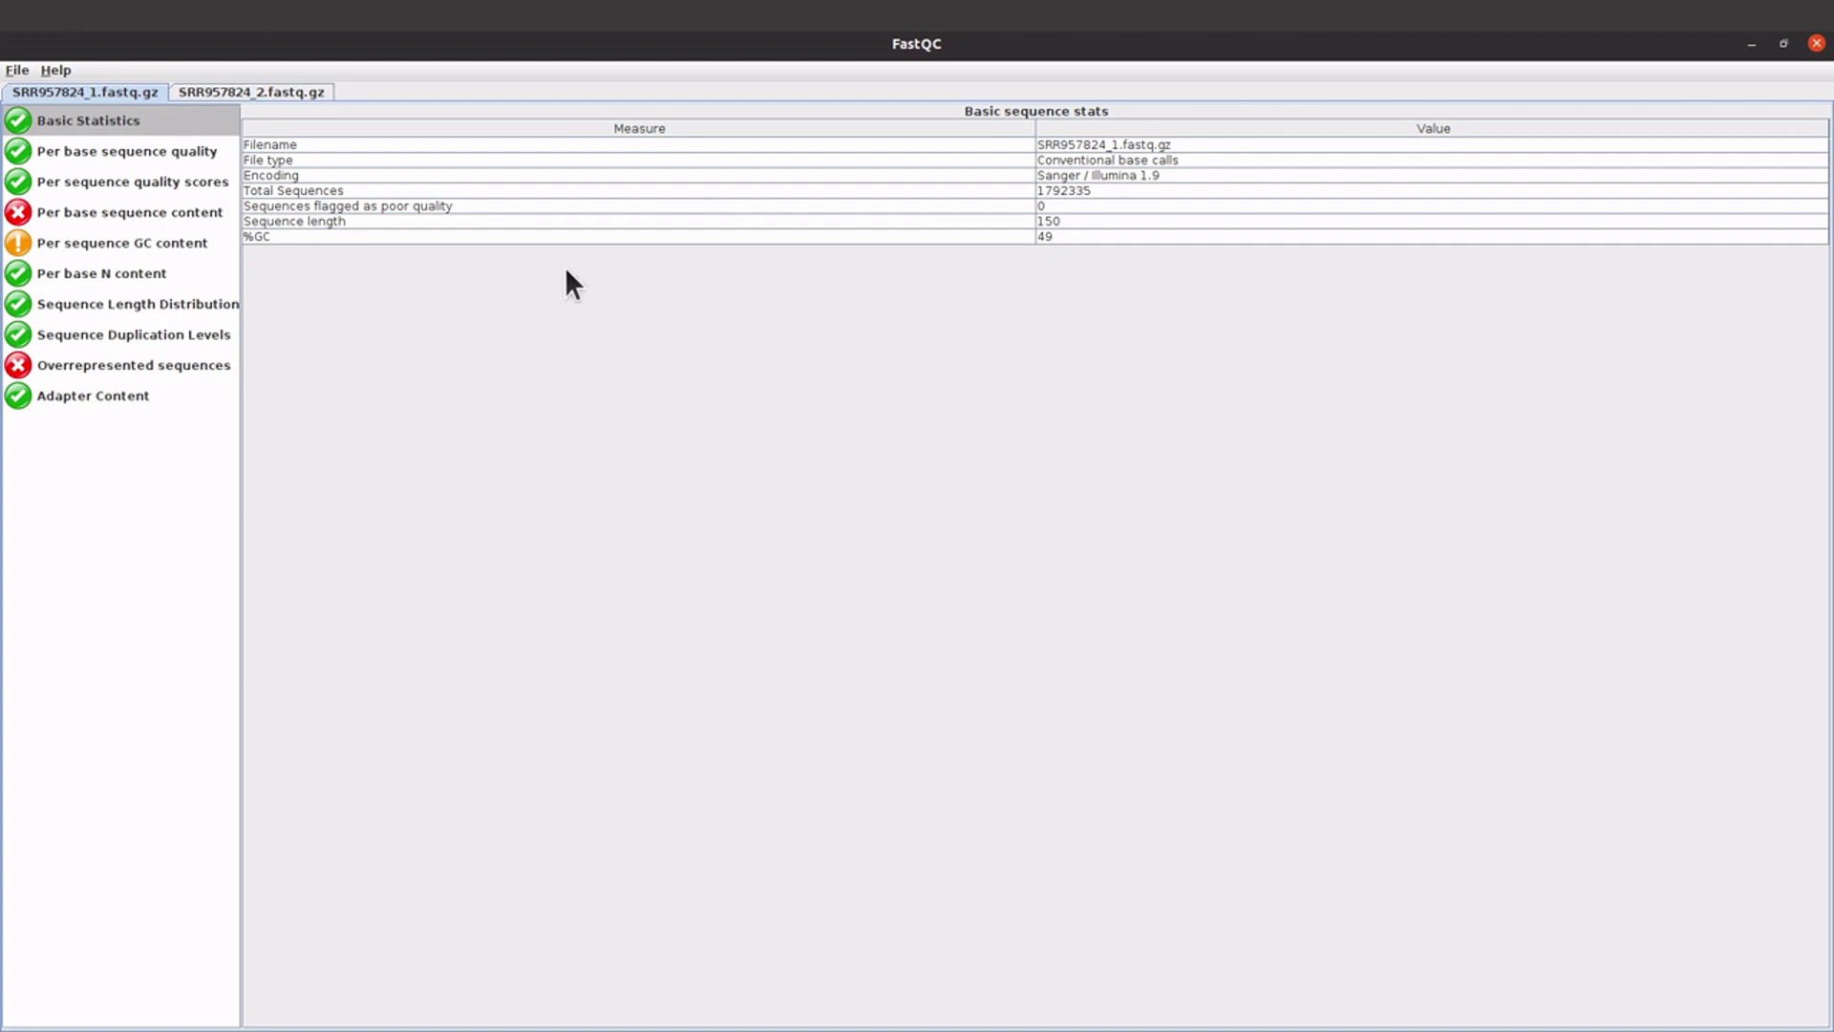
click(156, 164)
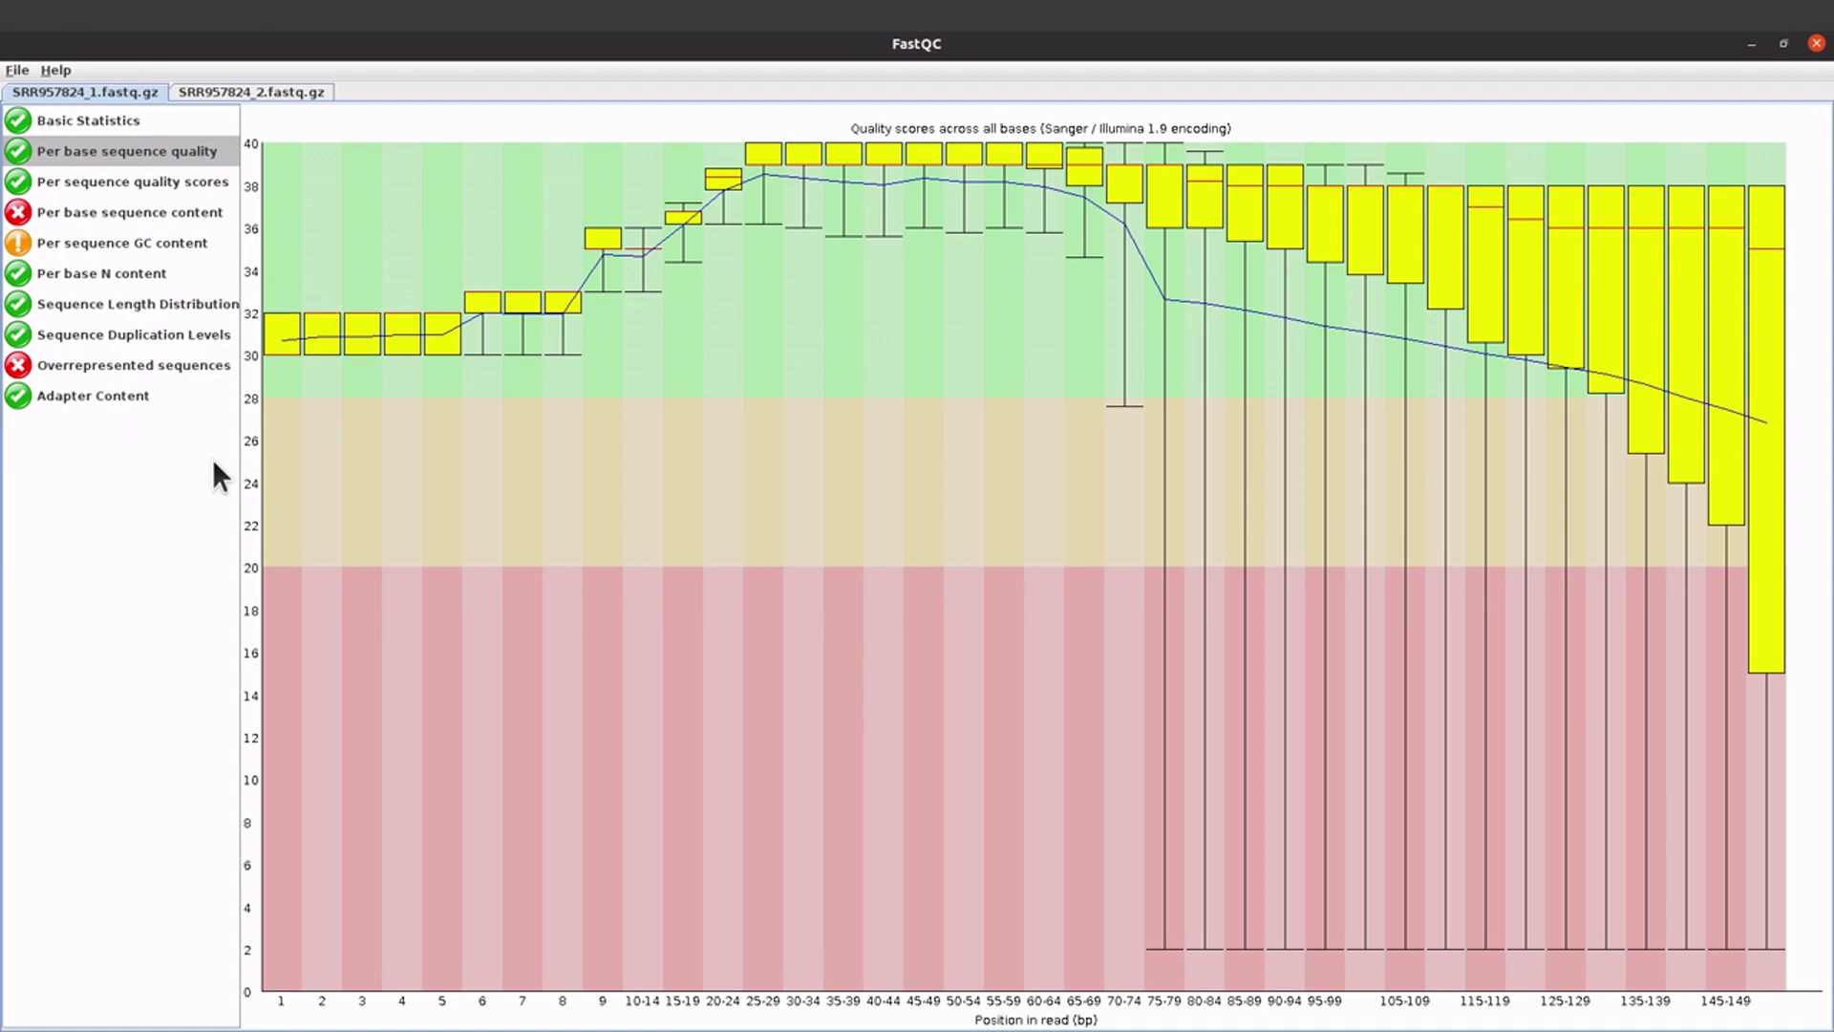
click(112, 124)
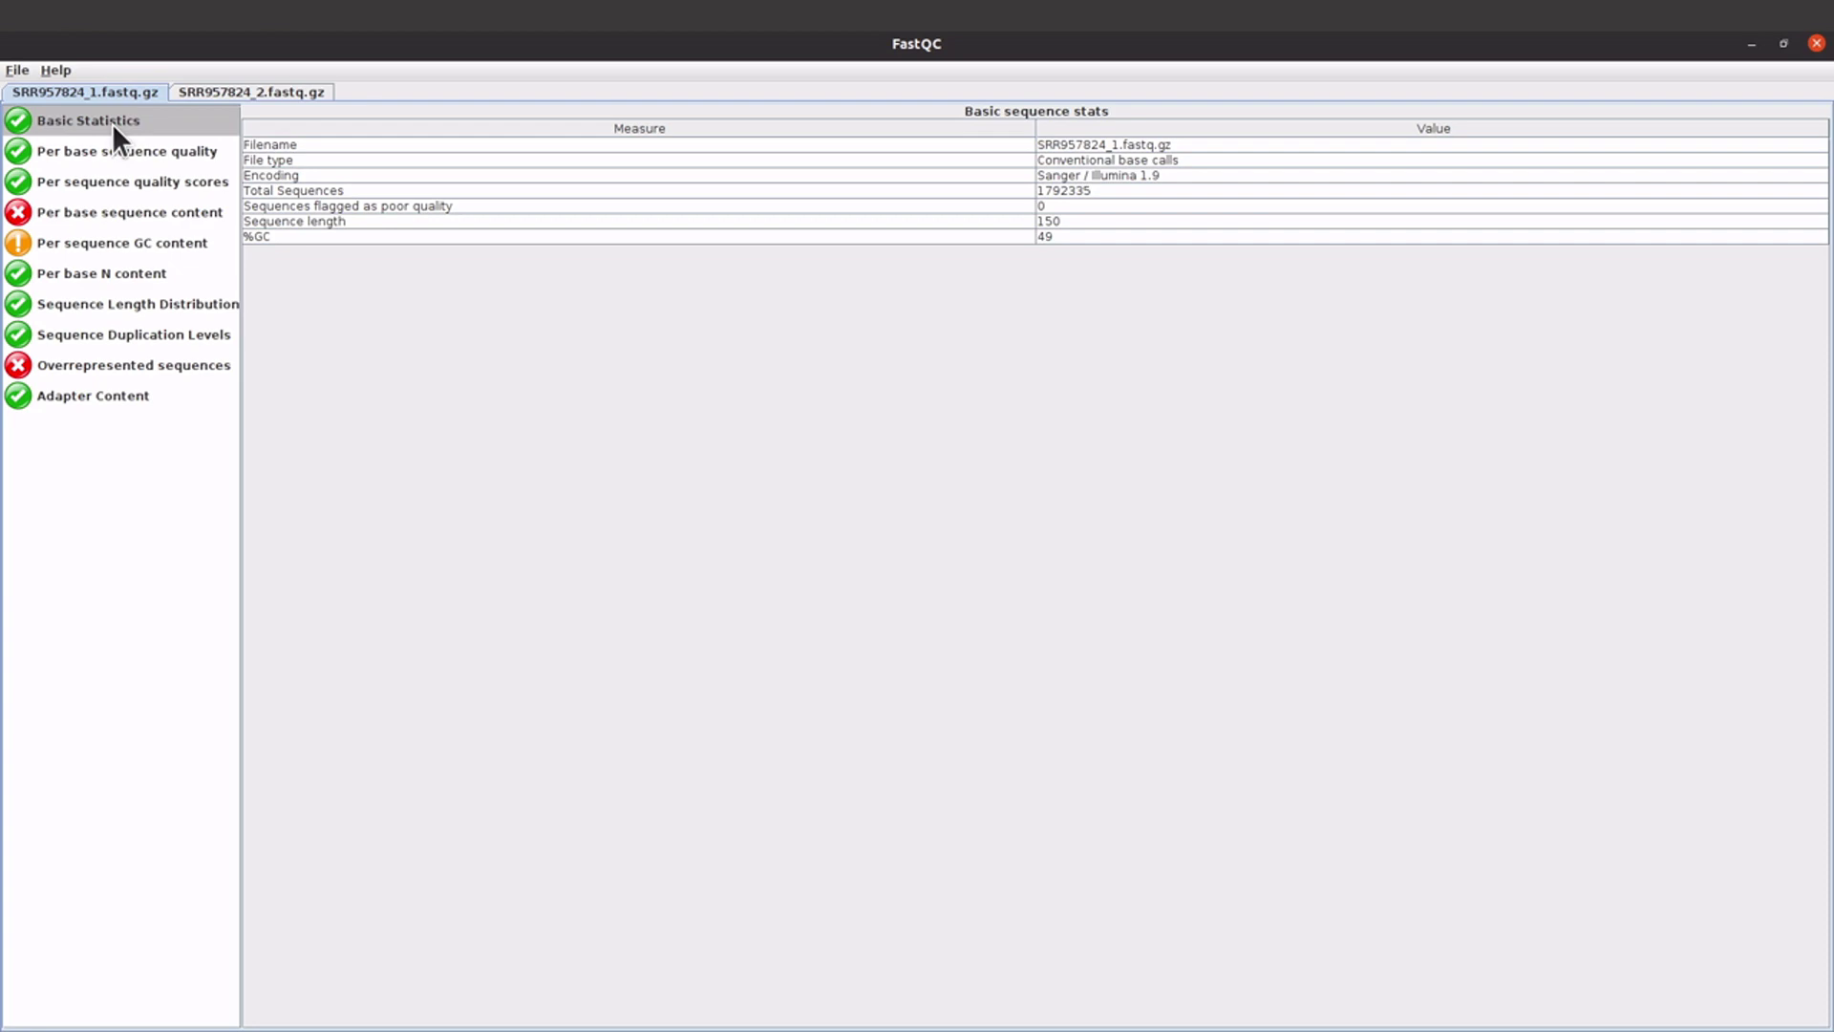
click(118, 149)
click(117, 183)
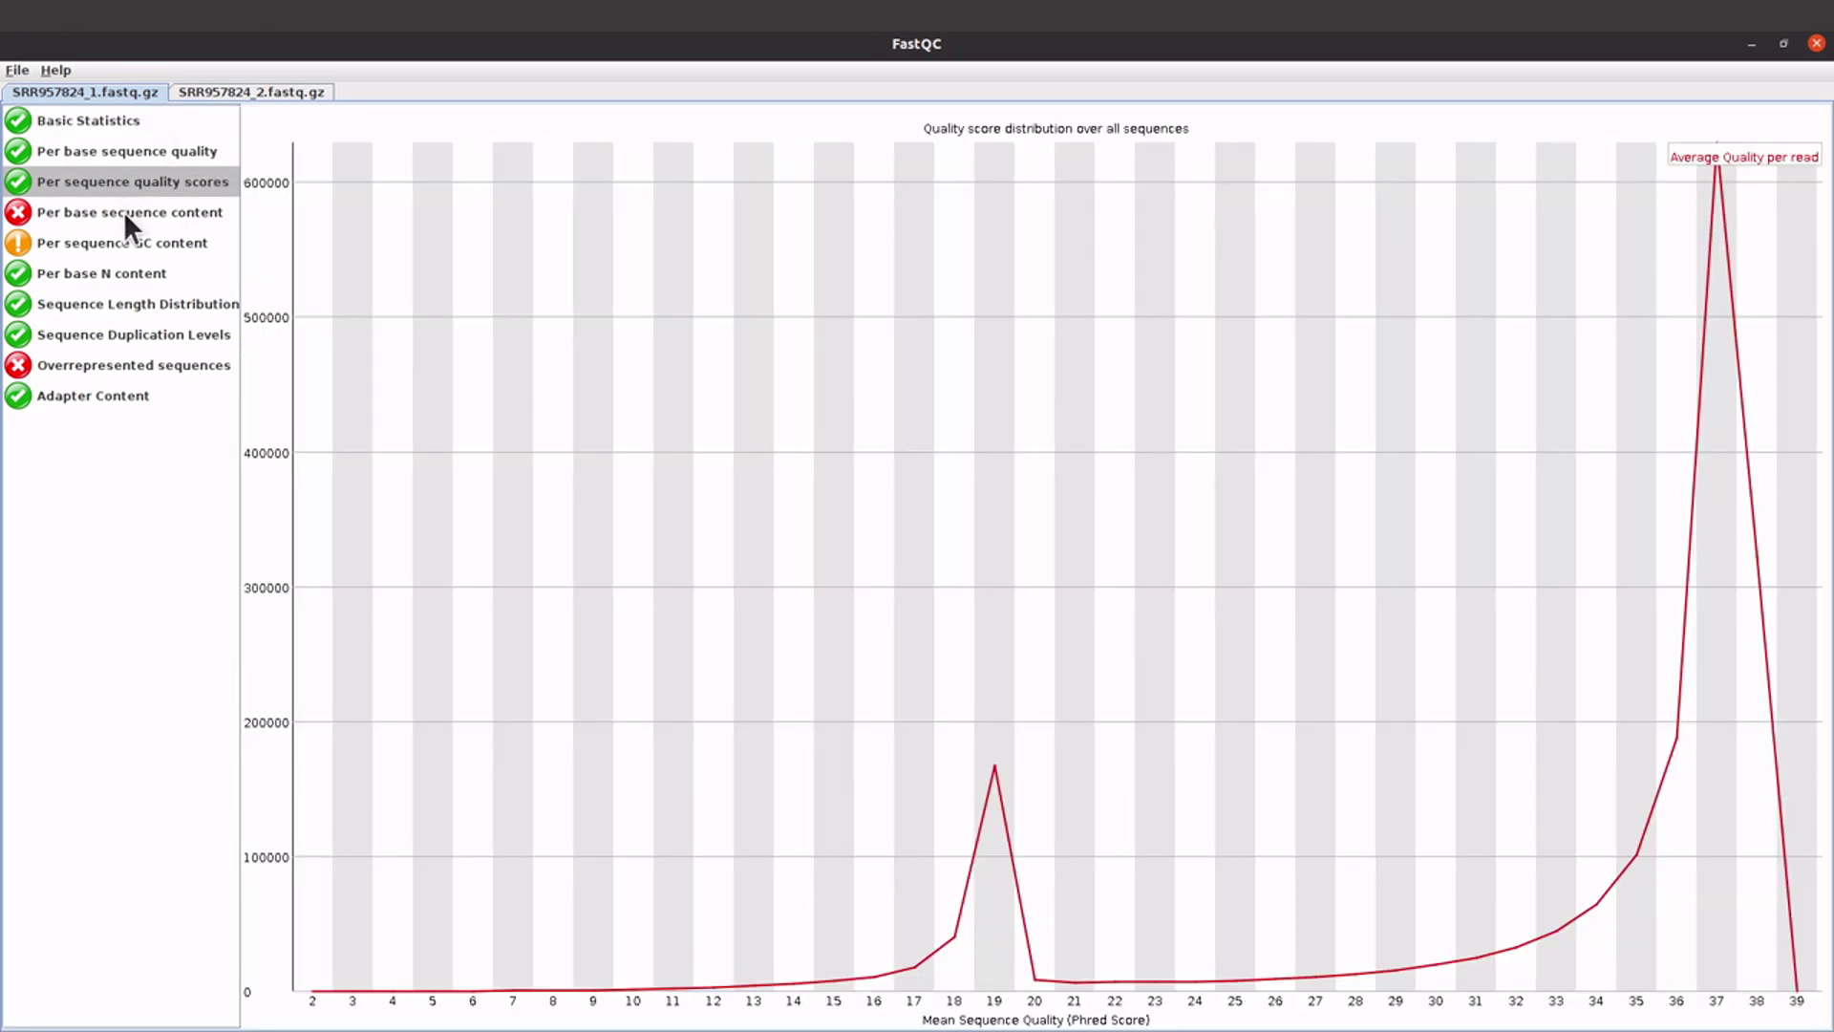
click(123, 210)
click(118, 243)
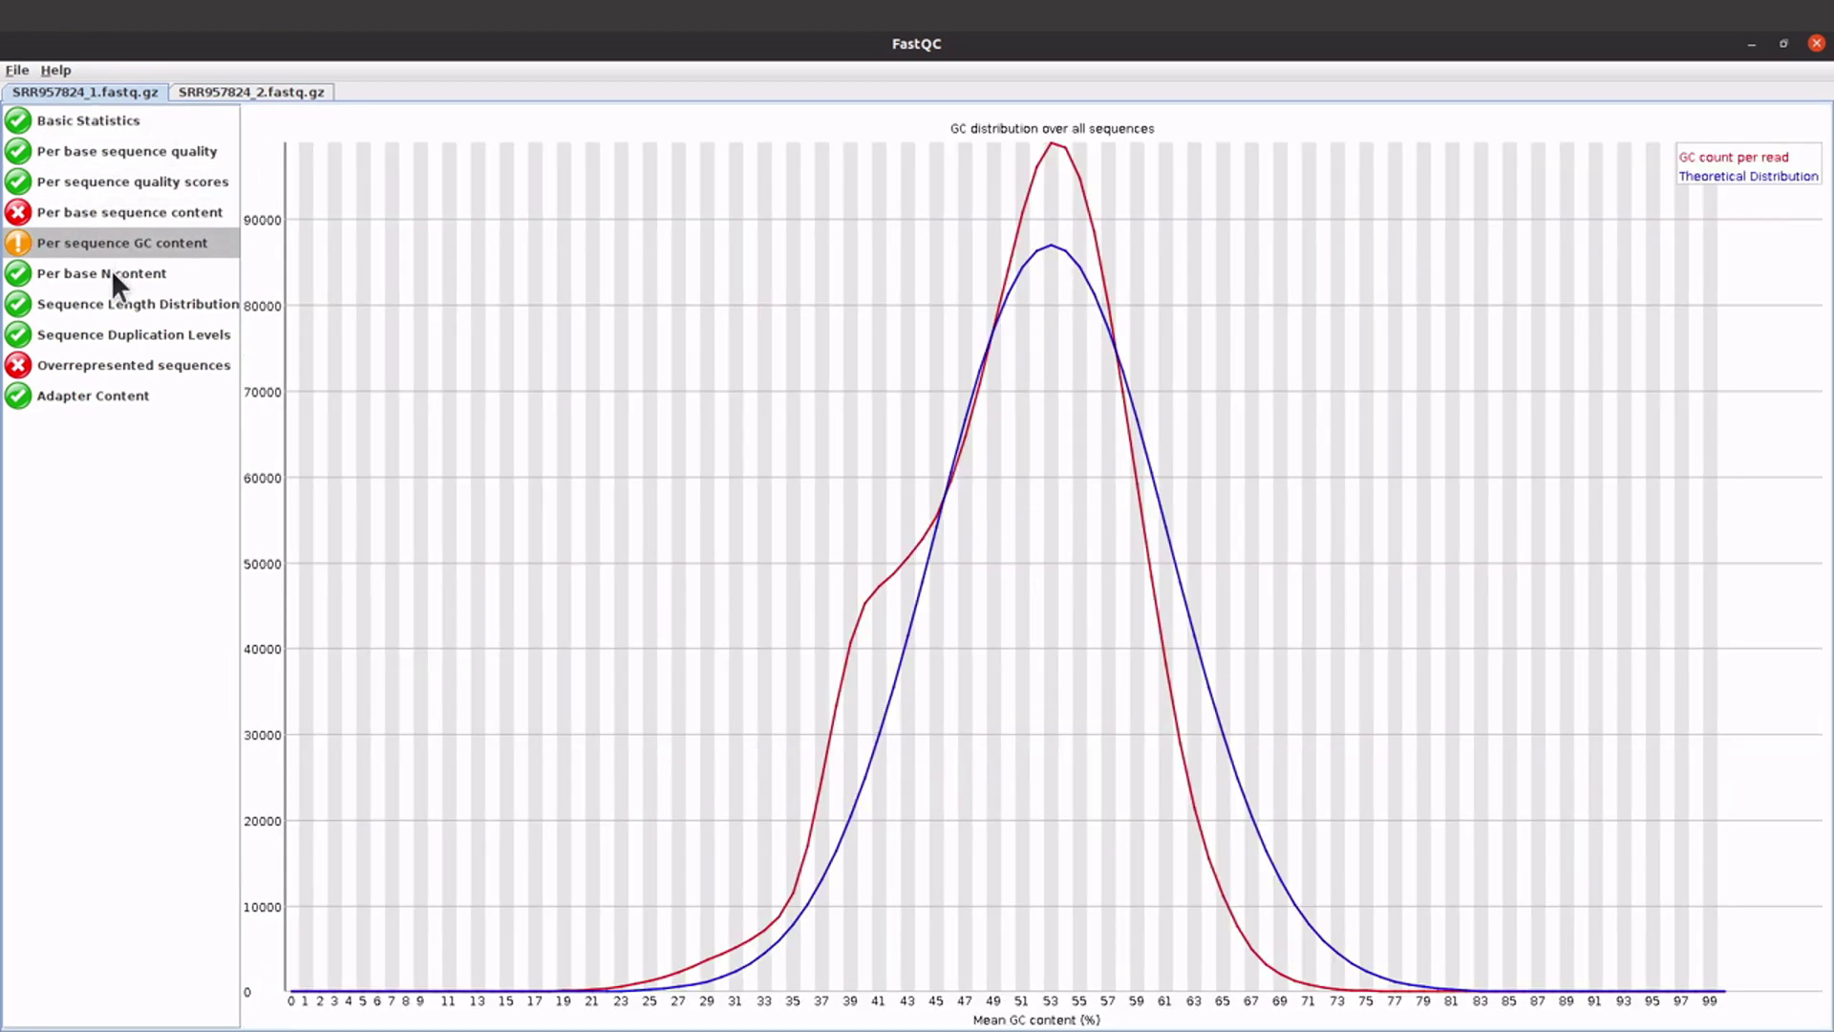
click(111, 271)
click(111, 305)
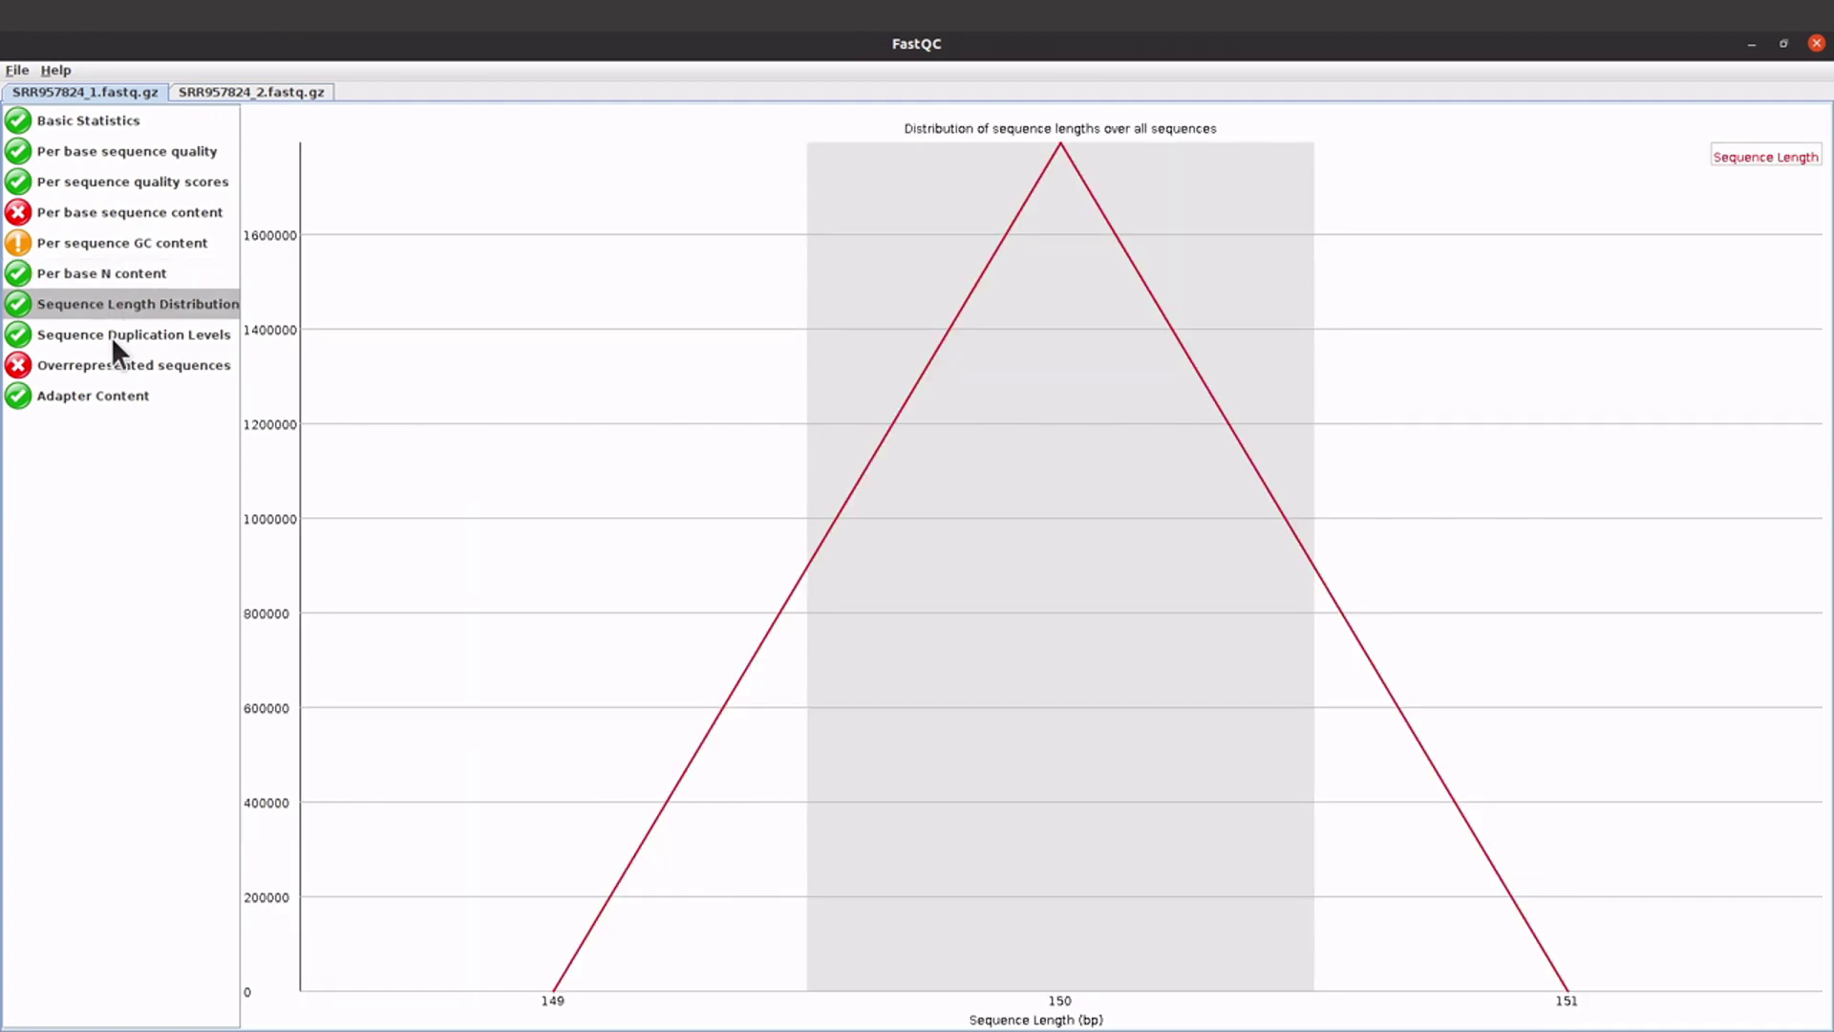
click(111, 336)
click(88, 128)
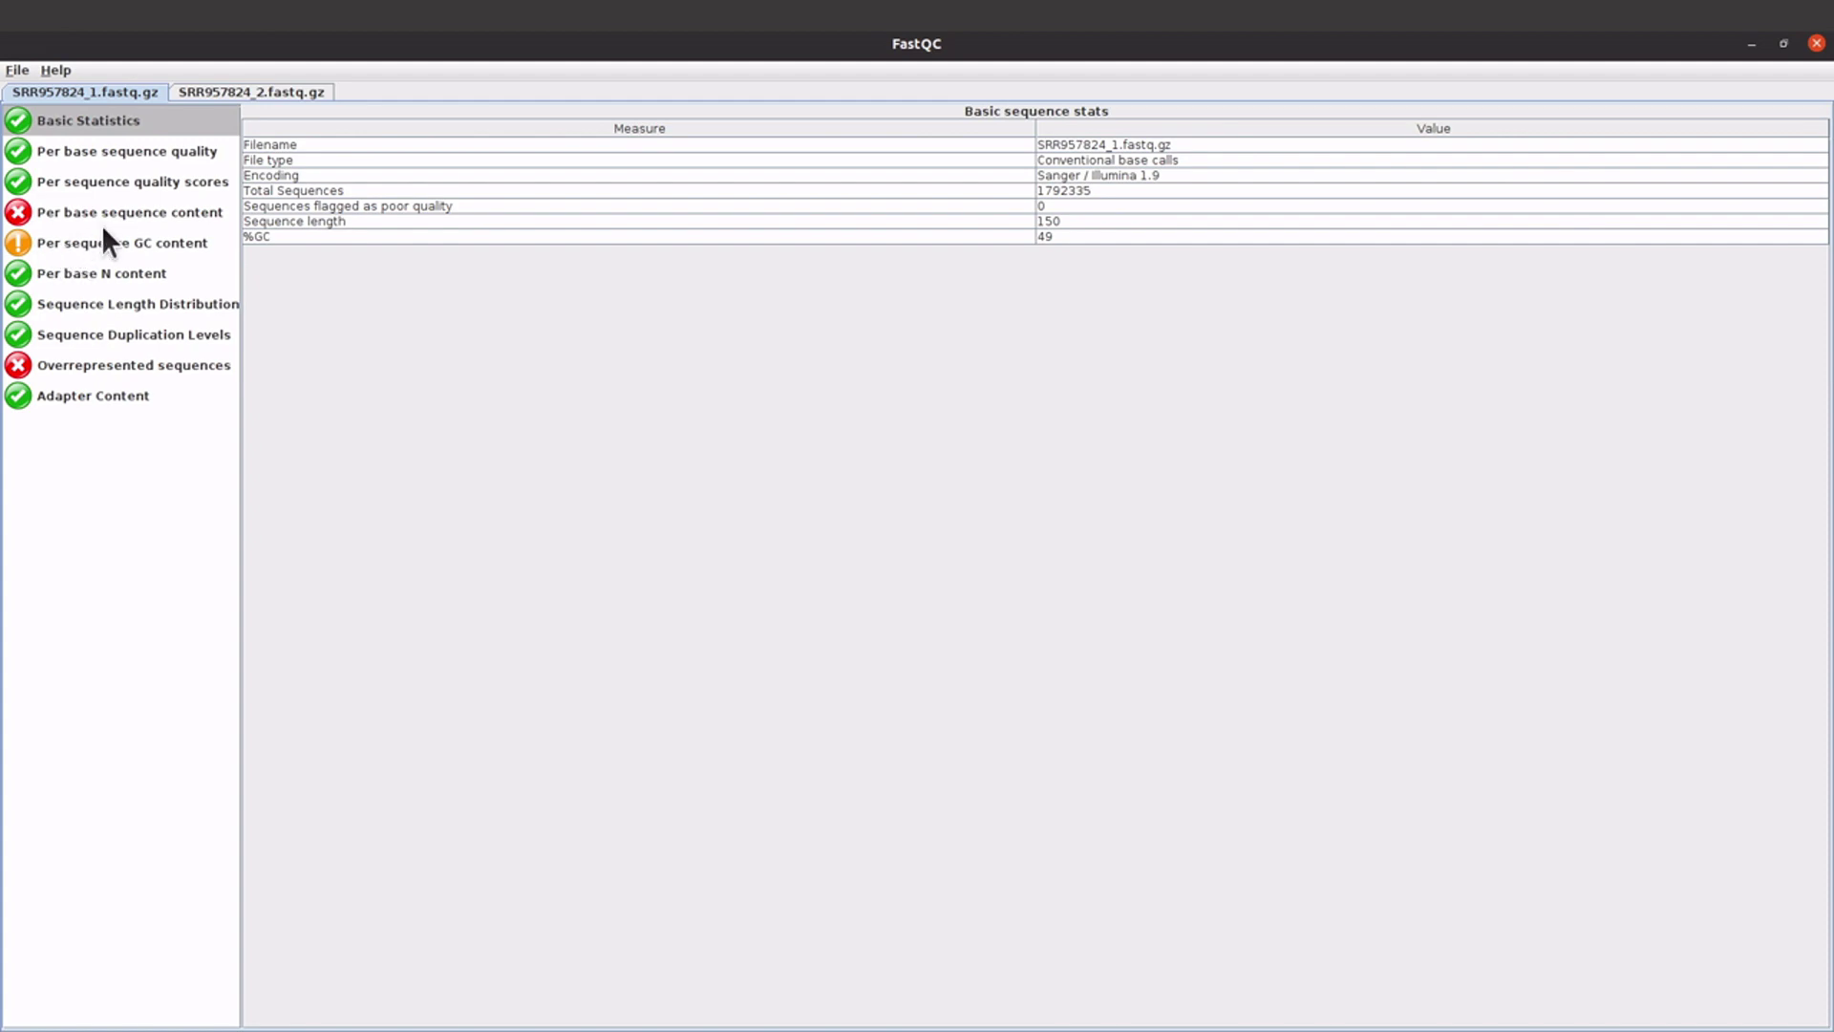
- Compare SRR957824_1's Basic Statistics and Per sequence GC content, ending on Per base sequence content
click(132, 216)
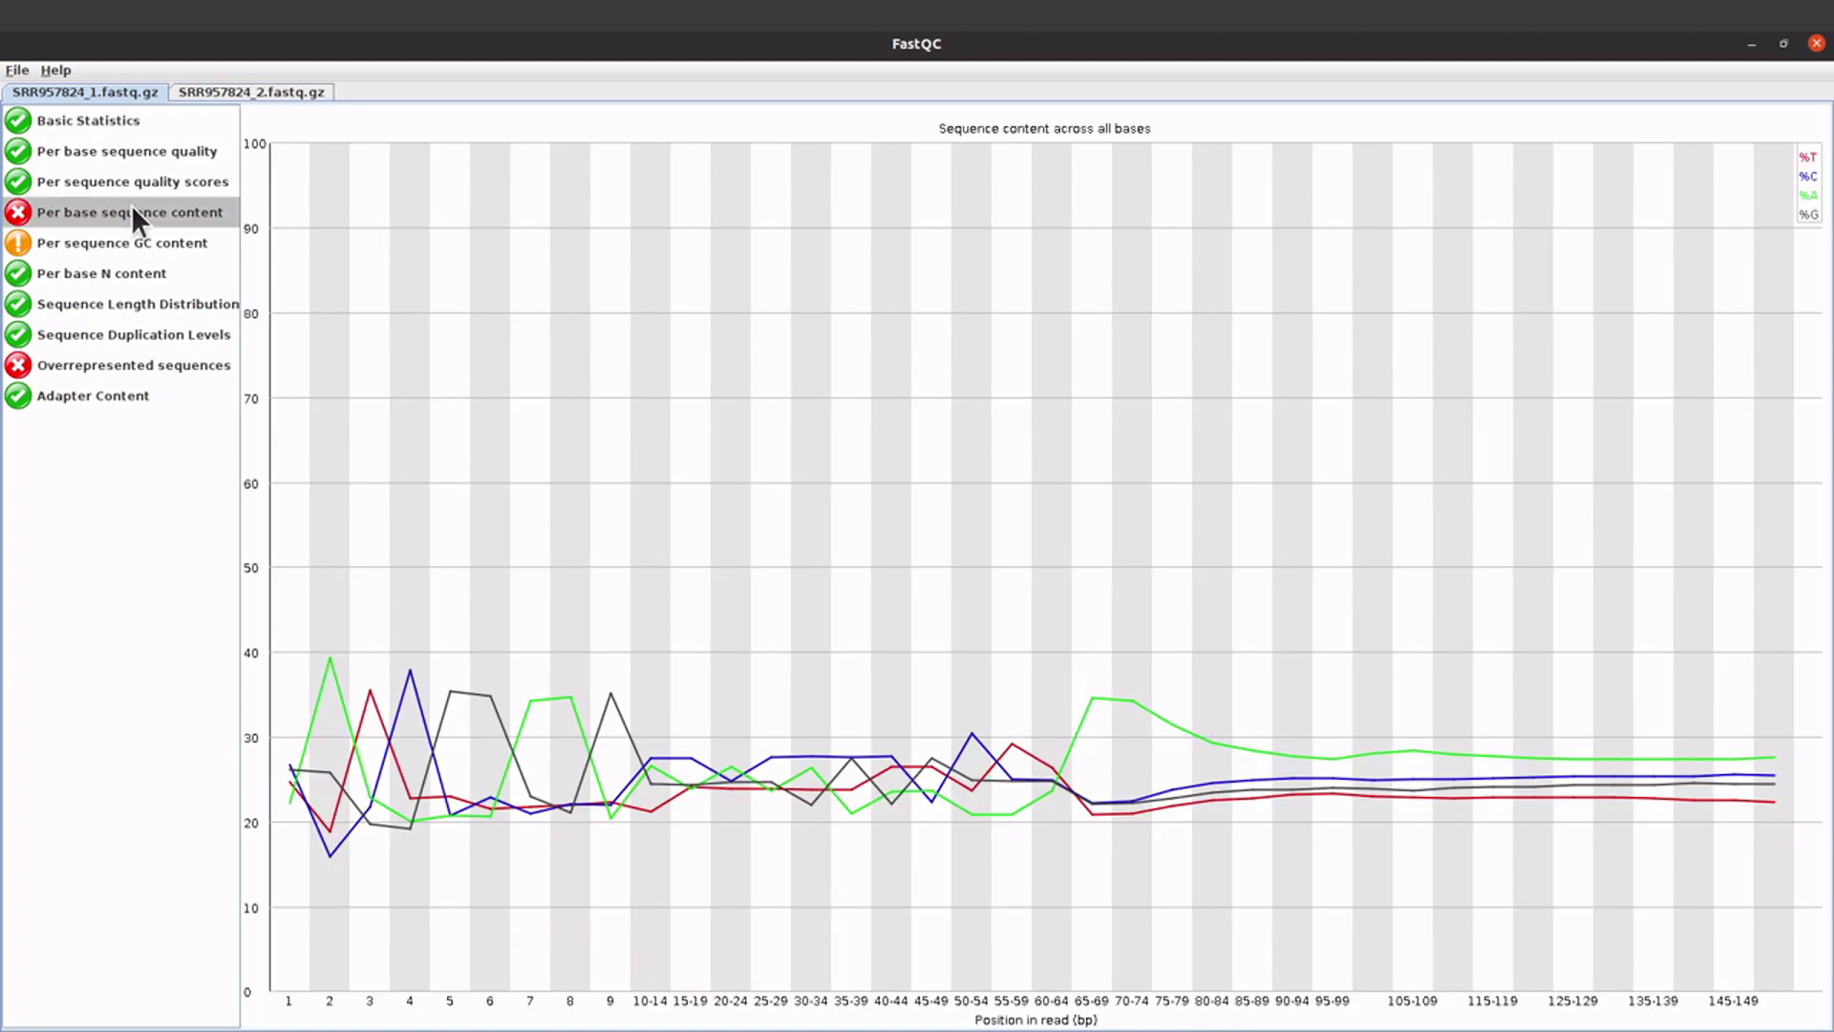
click(149, 125)
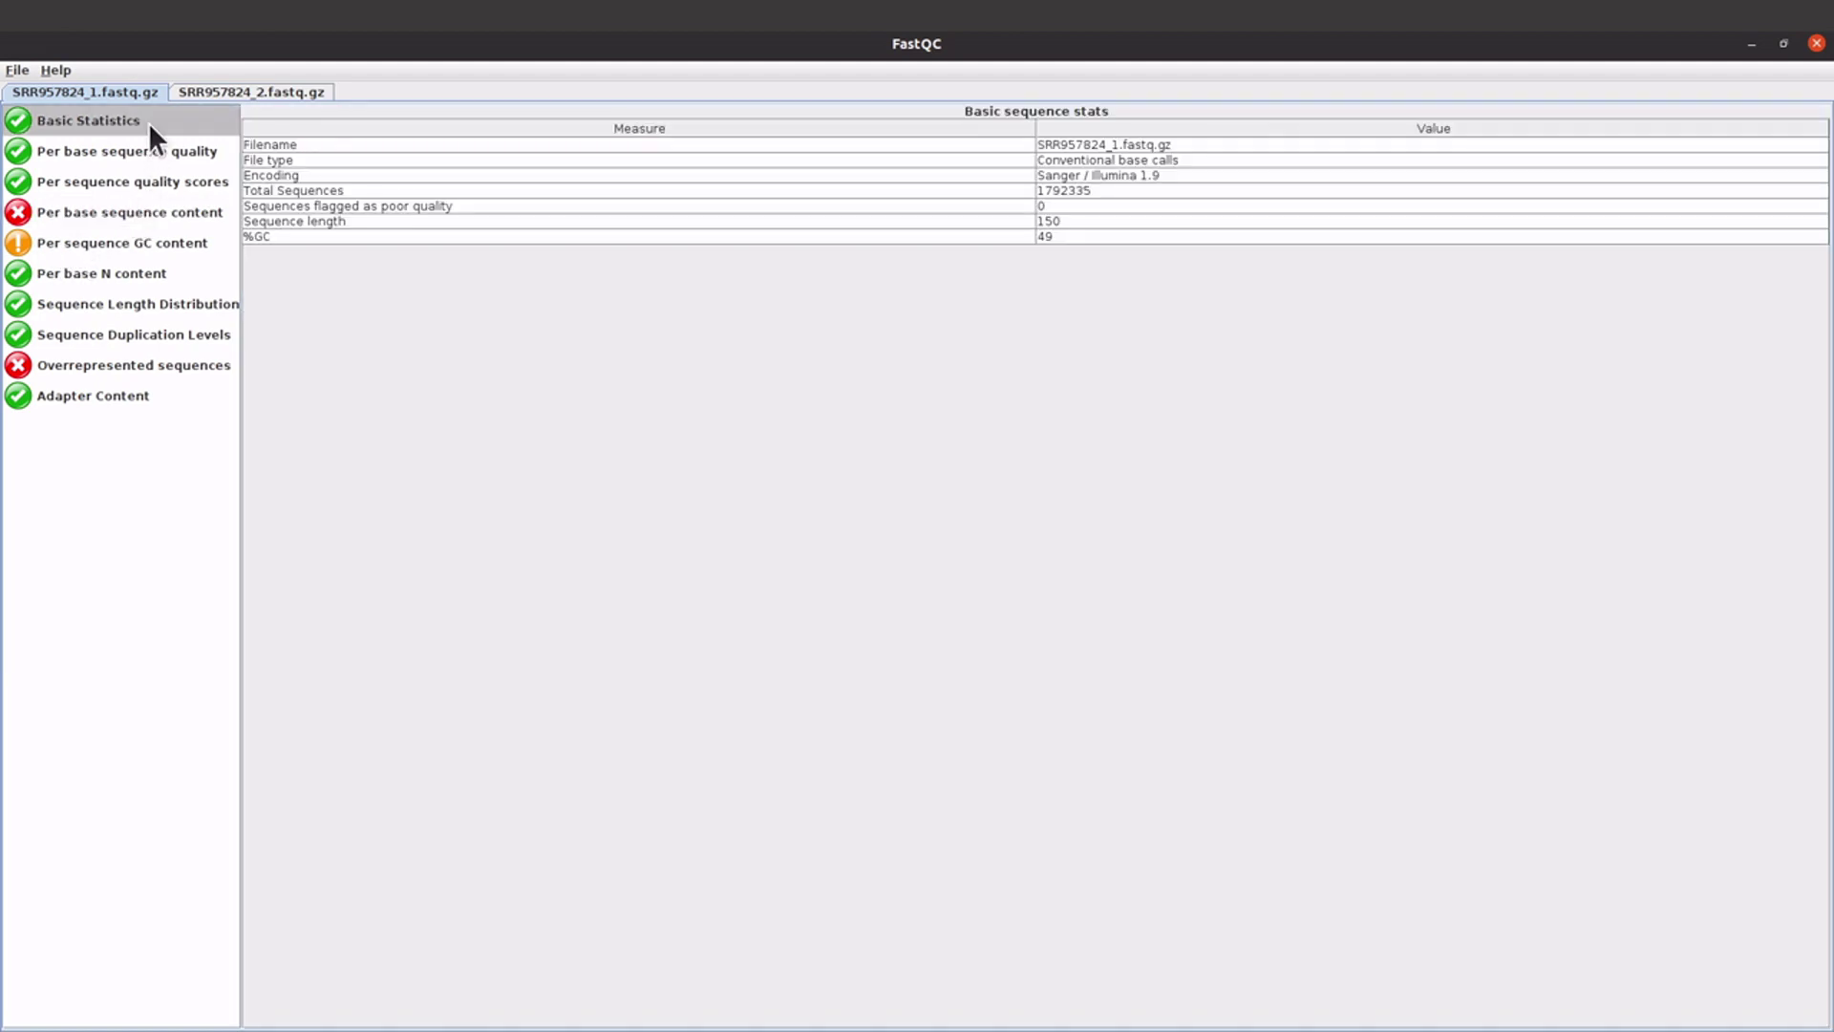
click(41, 250)
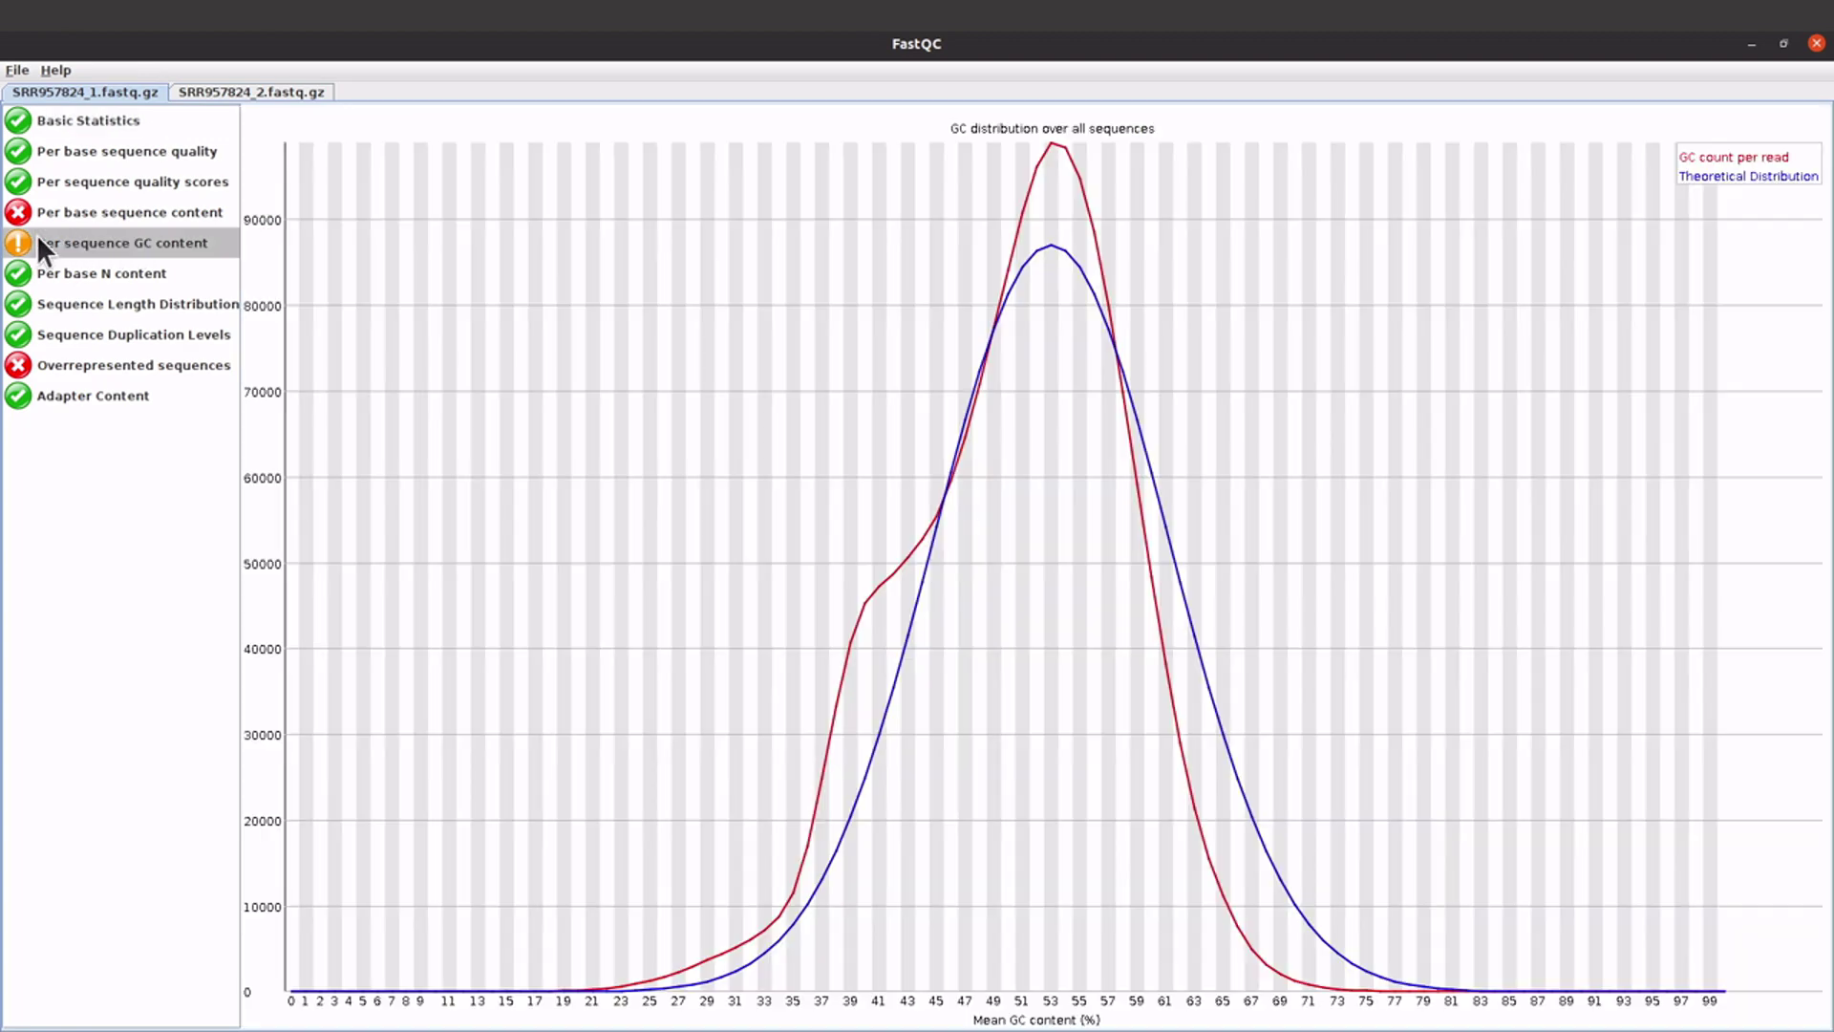
click(153, 214)
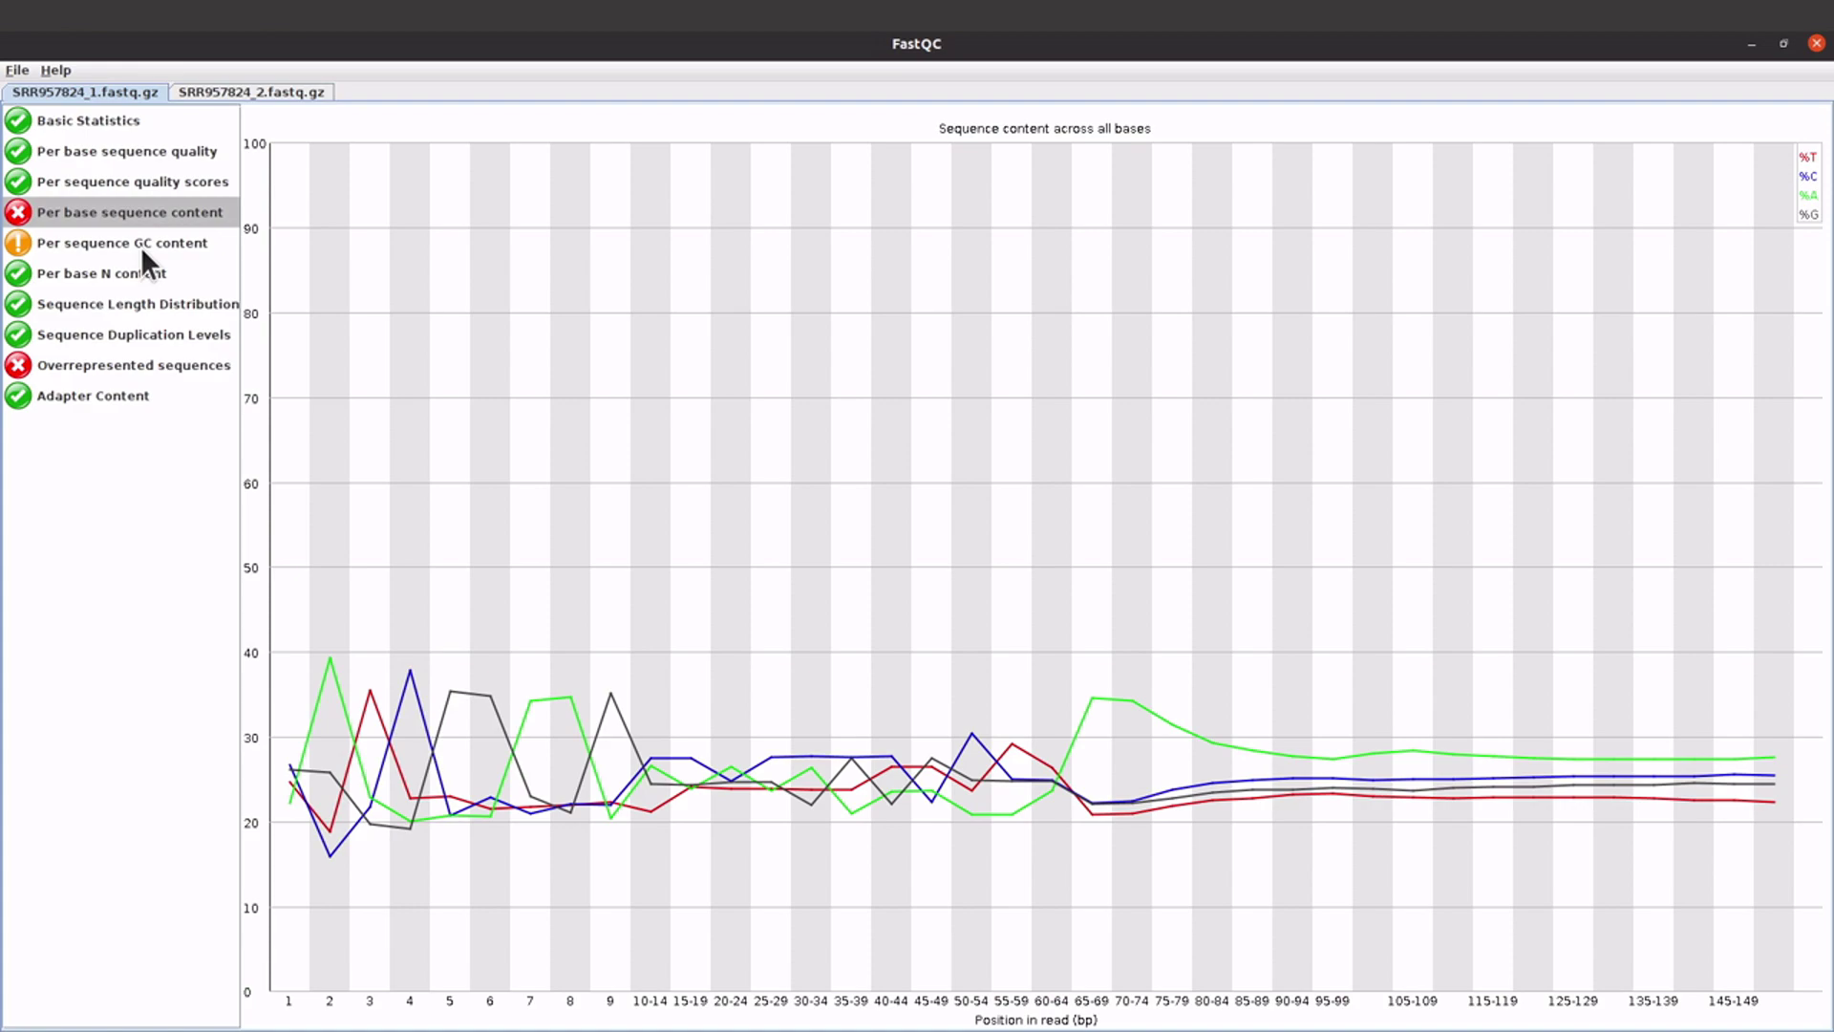
- Show SRR957824_1's Per base sequence quality box plot
click(157, 161)
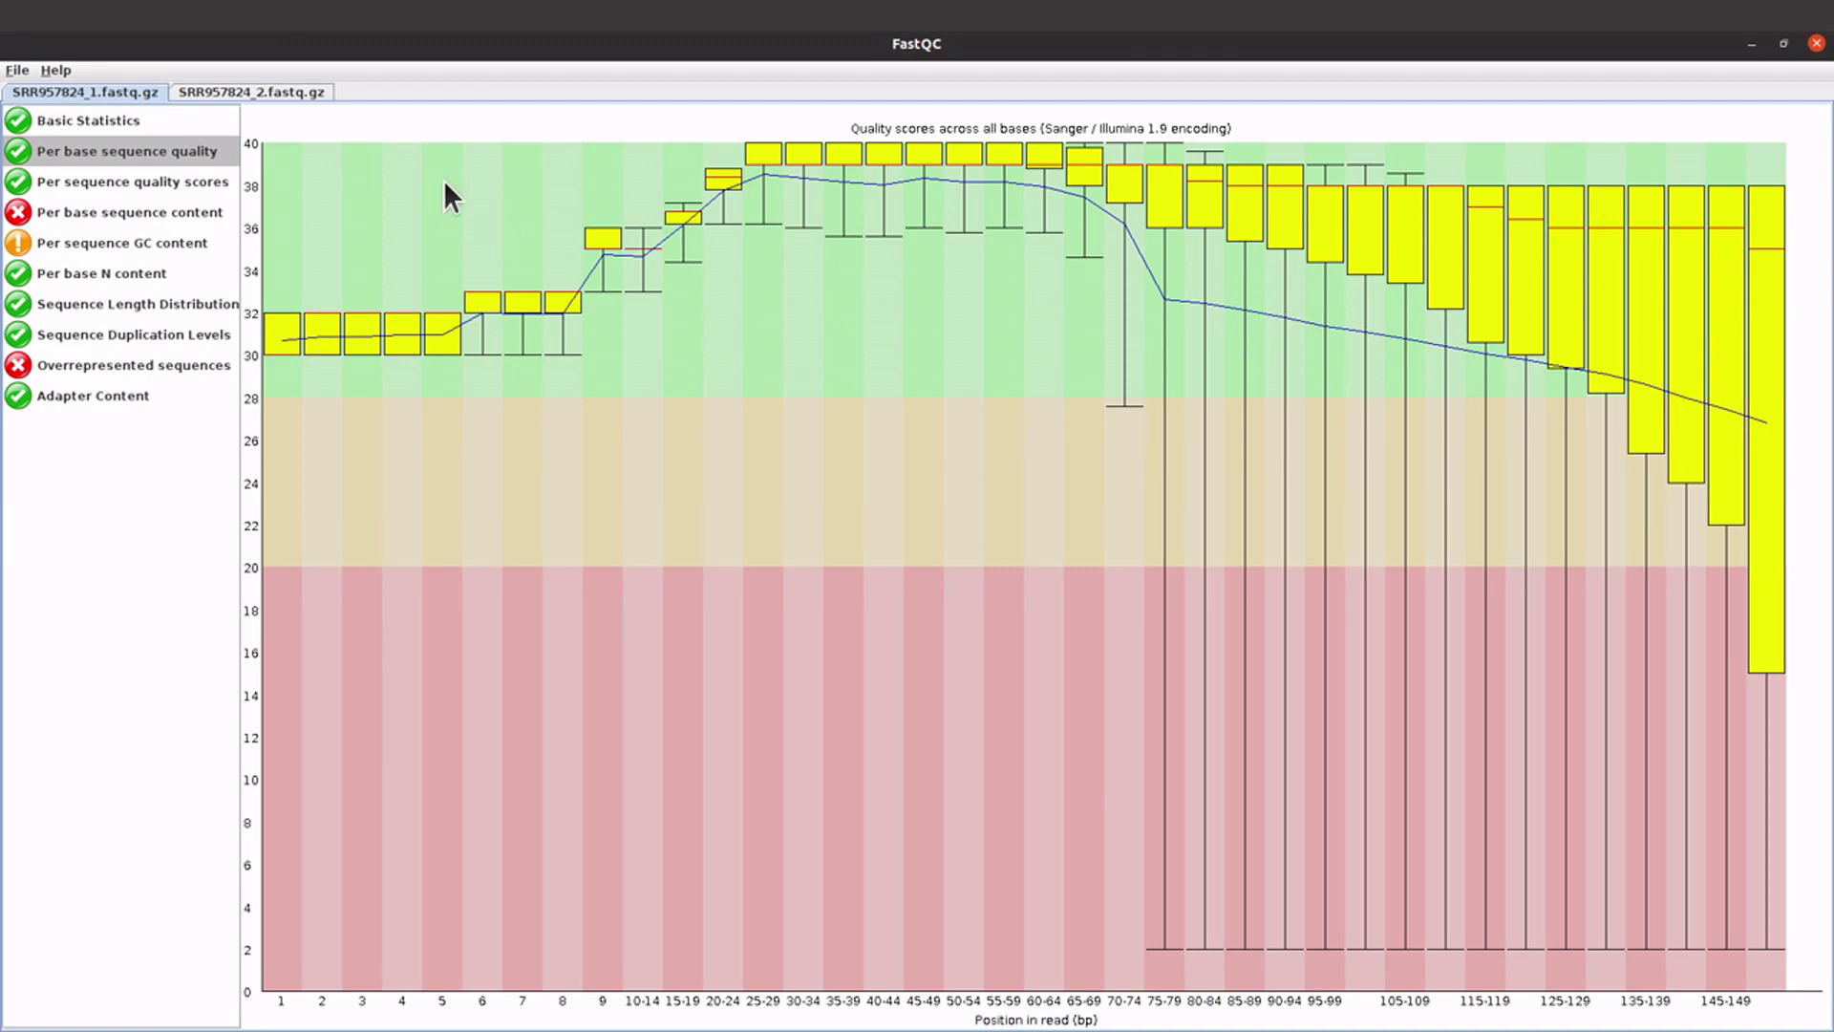
click(257, 88)
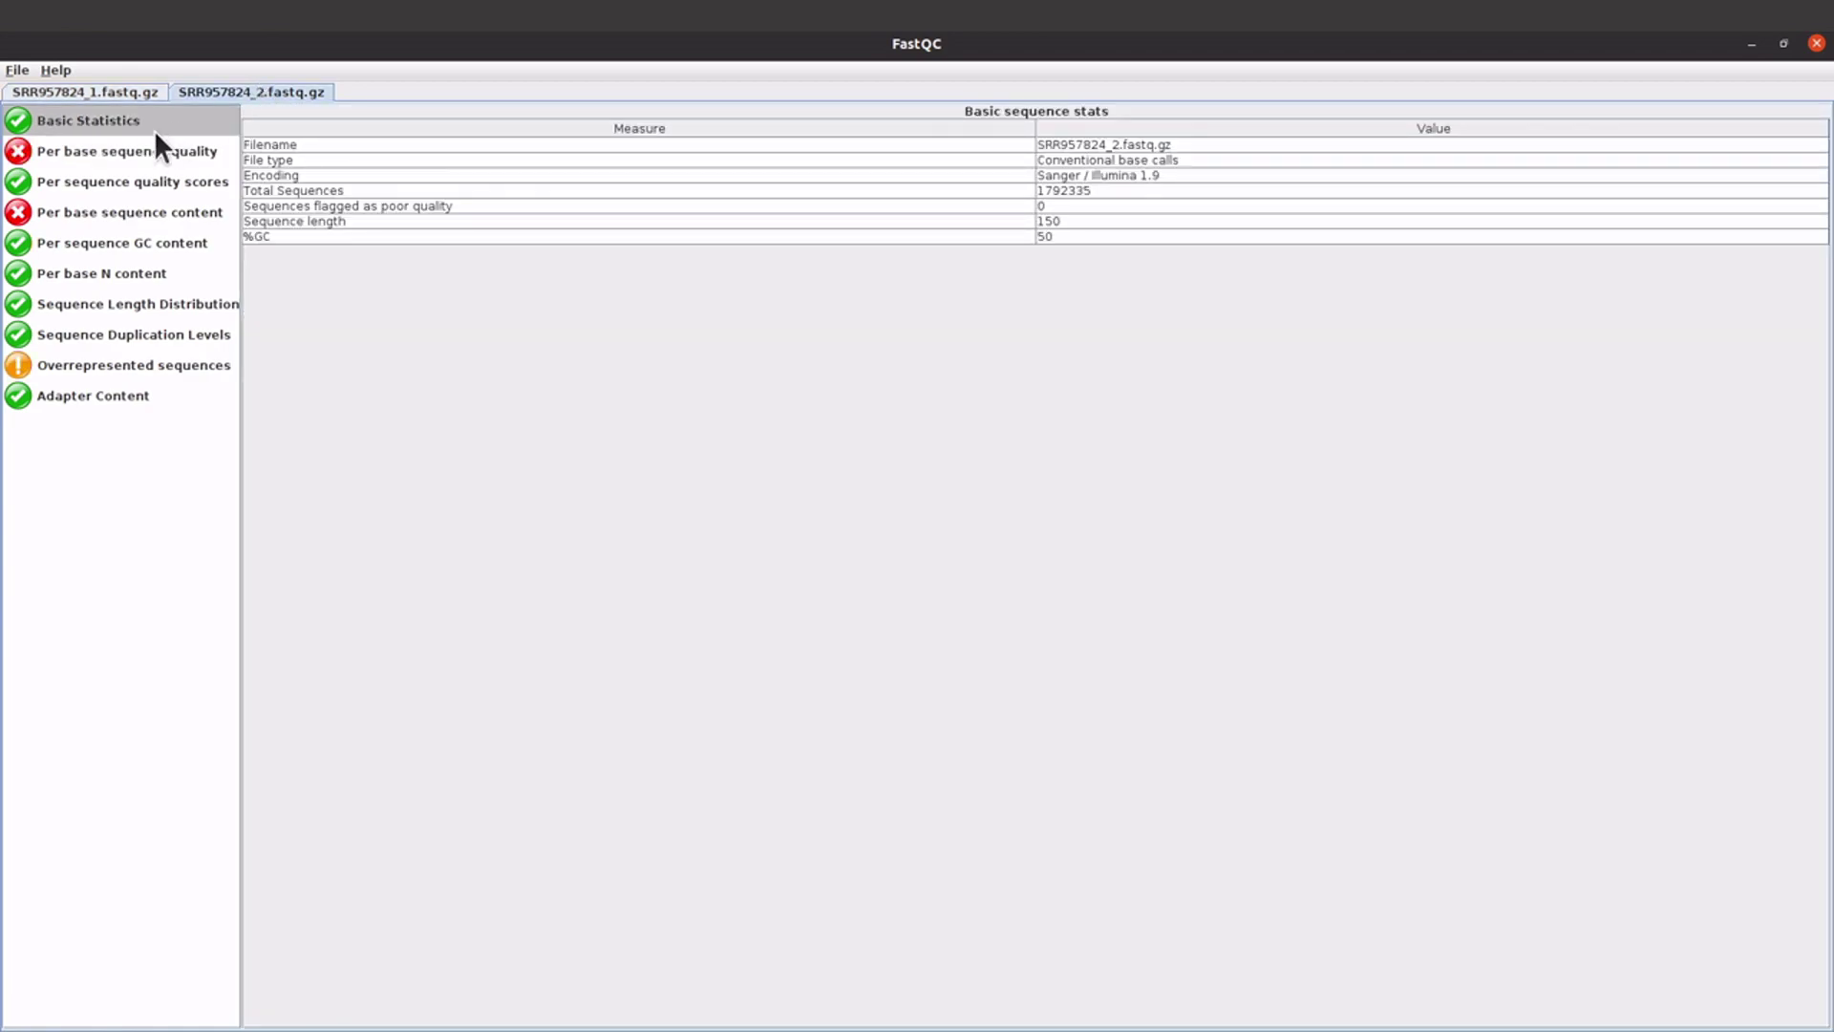
click(132, 149)
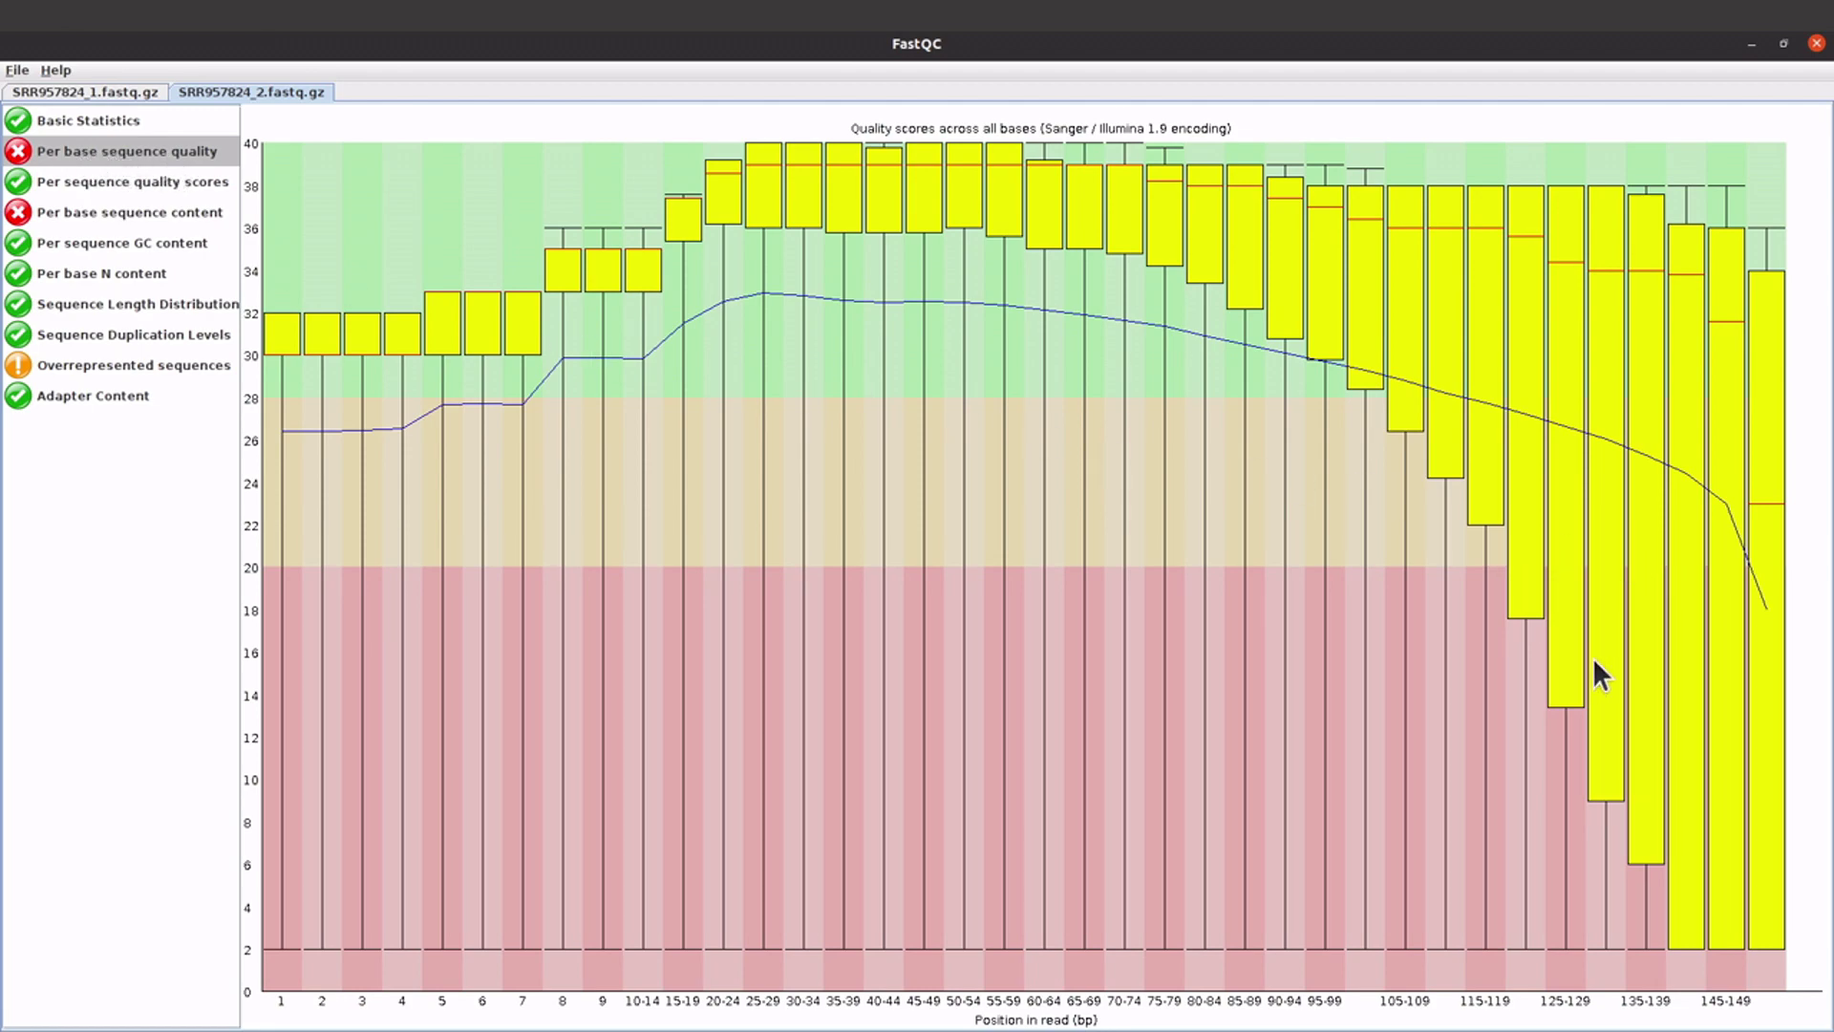
click(96, 93)
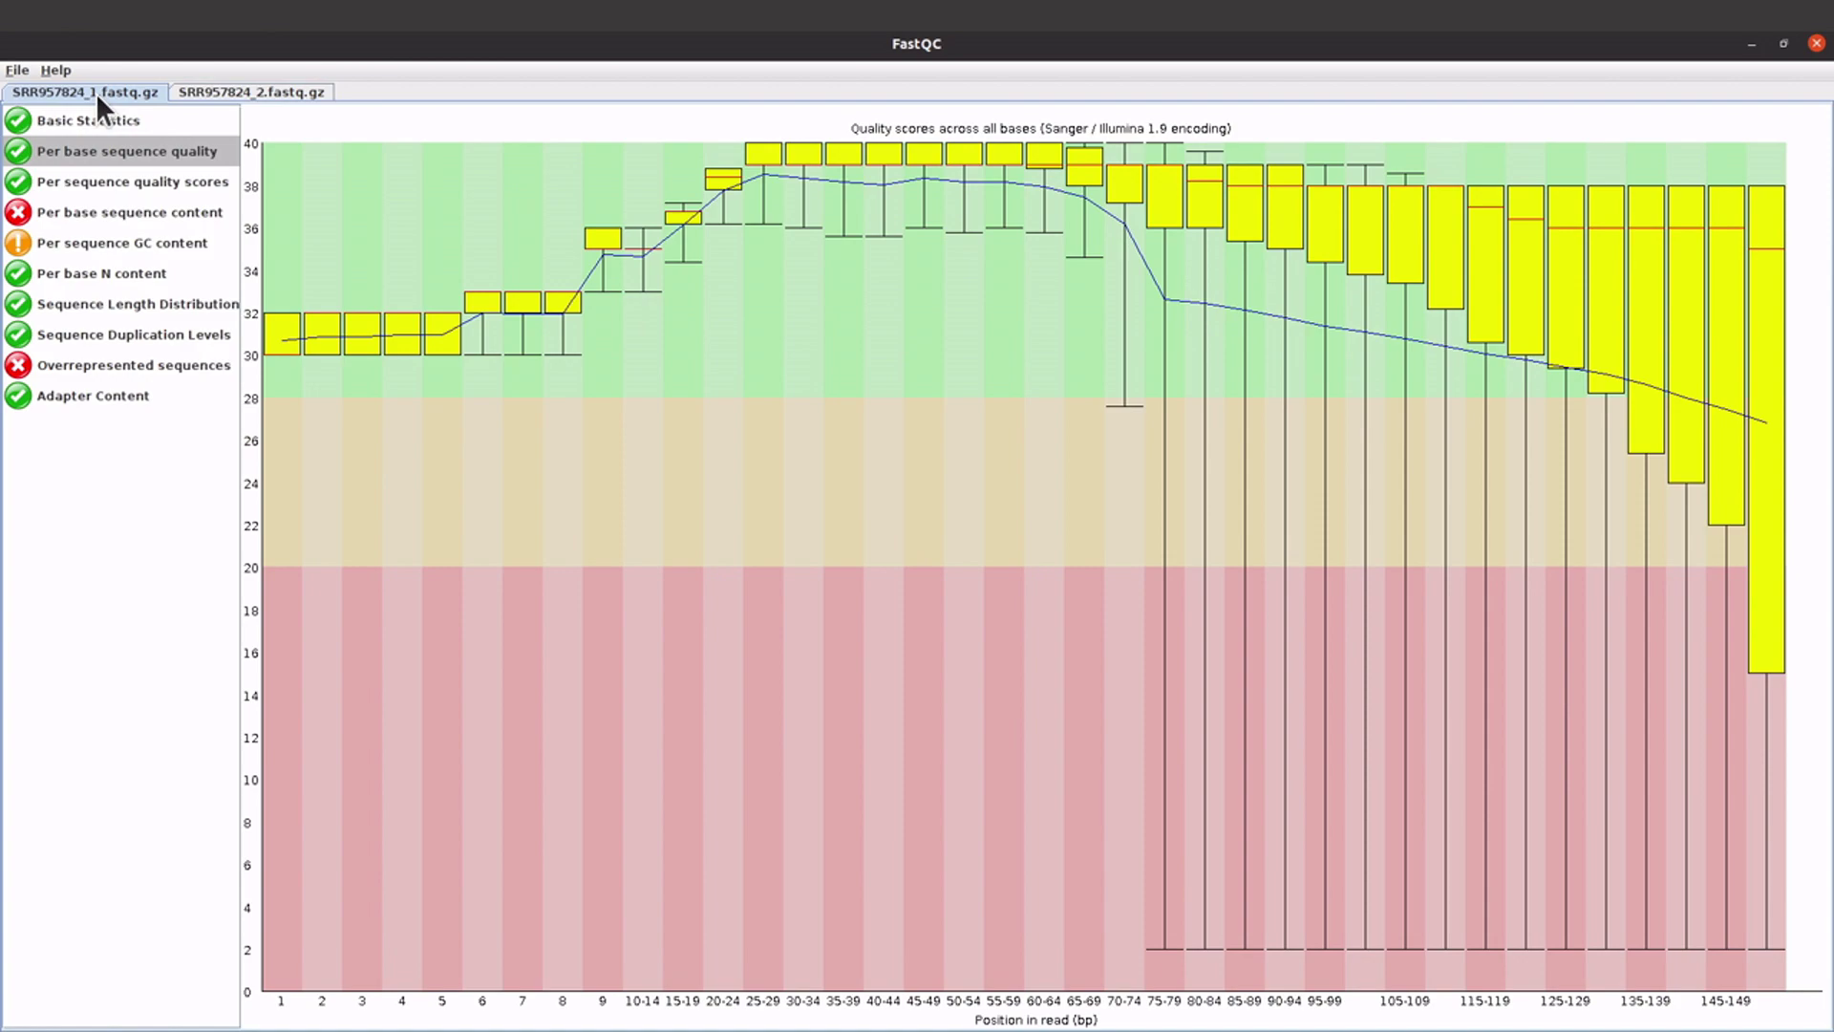
click(289, 89)
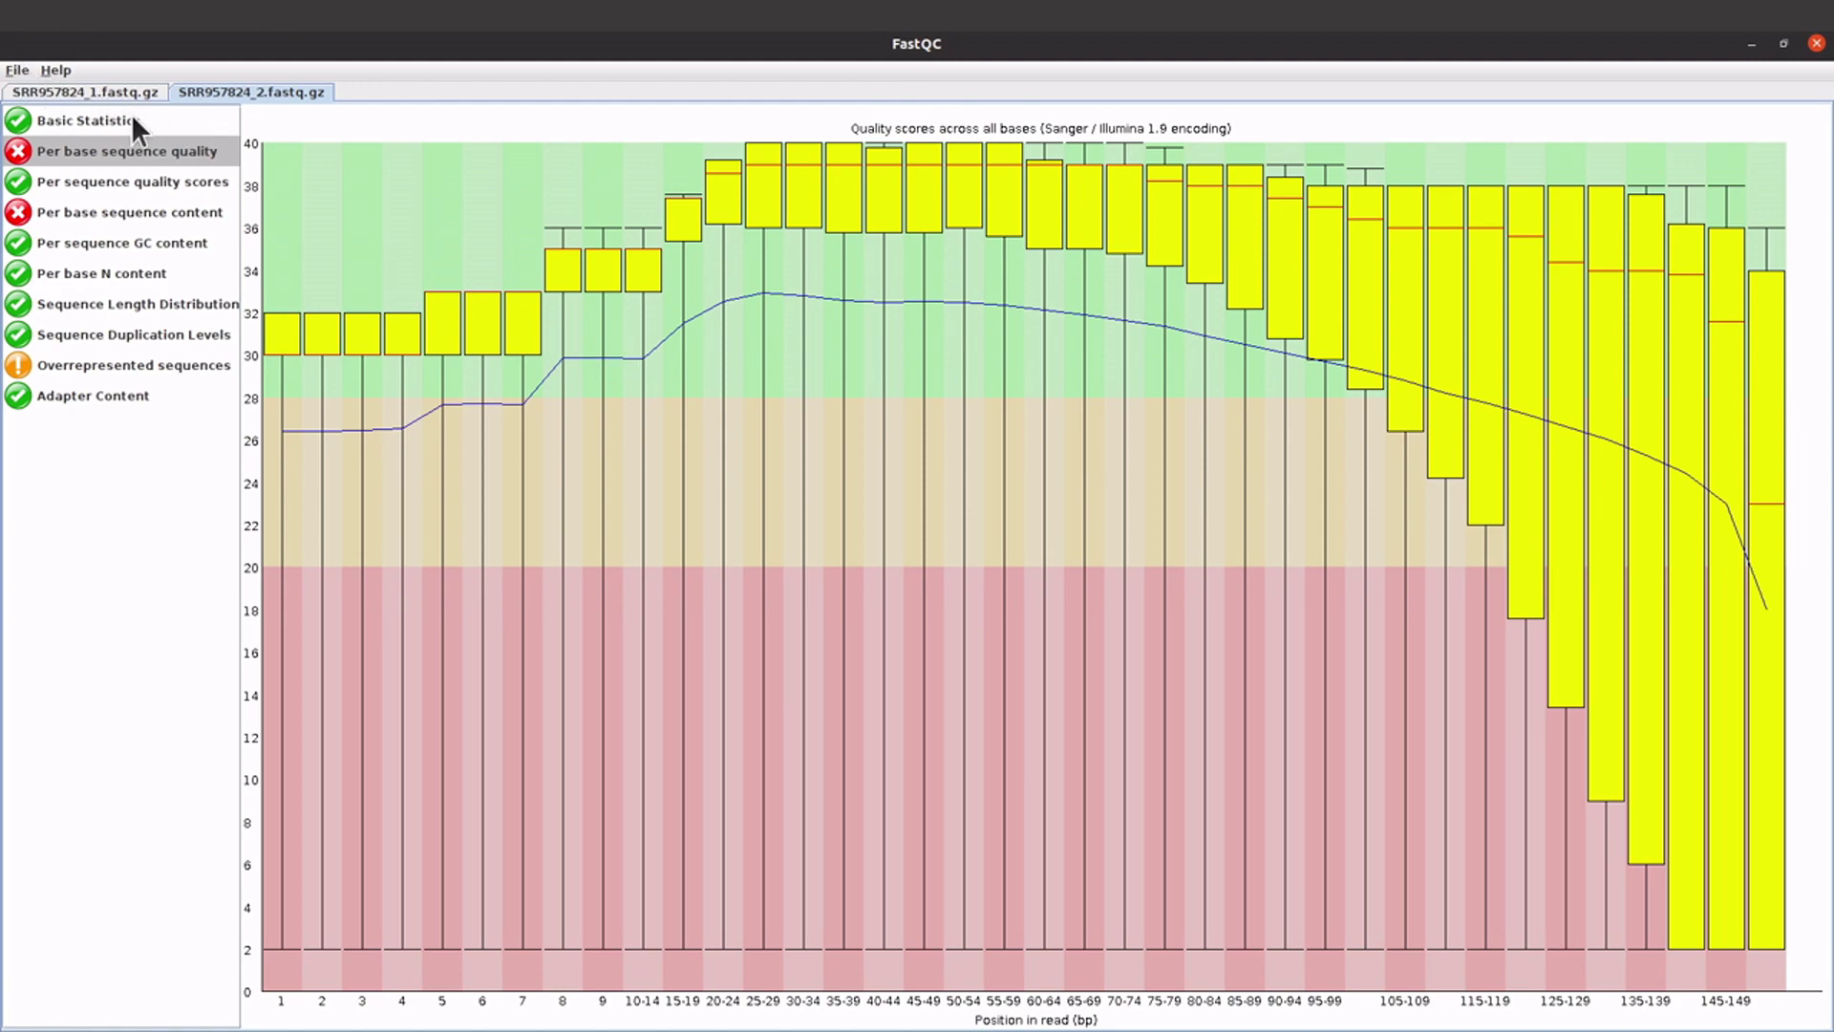
- Select the SRR957824_1 report and start saving it via File > Save report
click(19, 66)
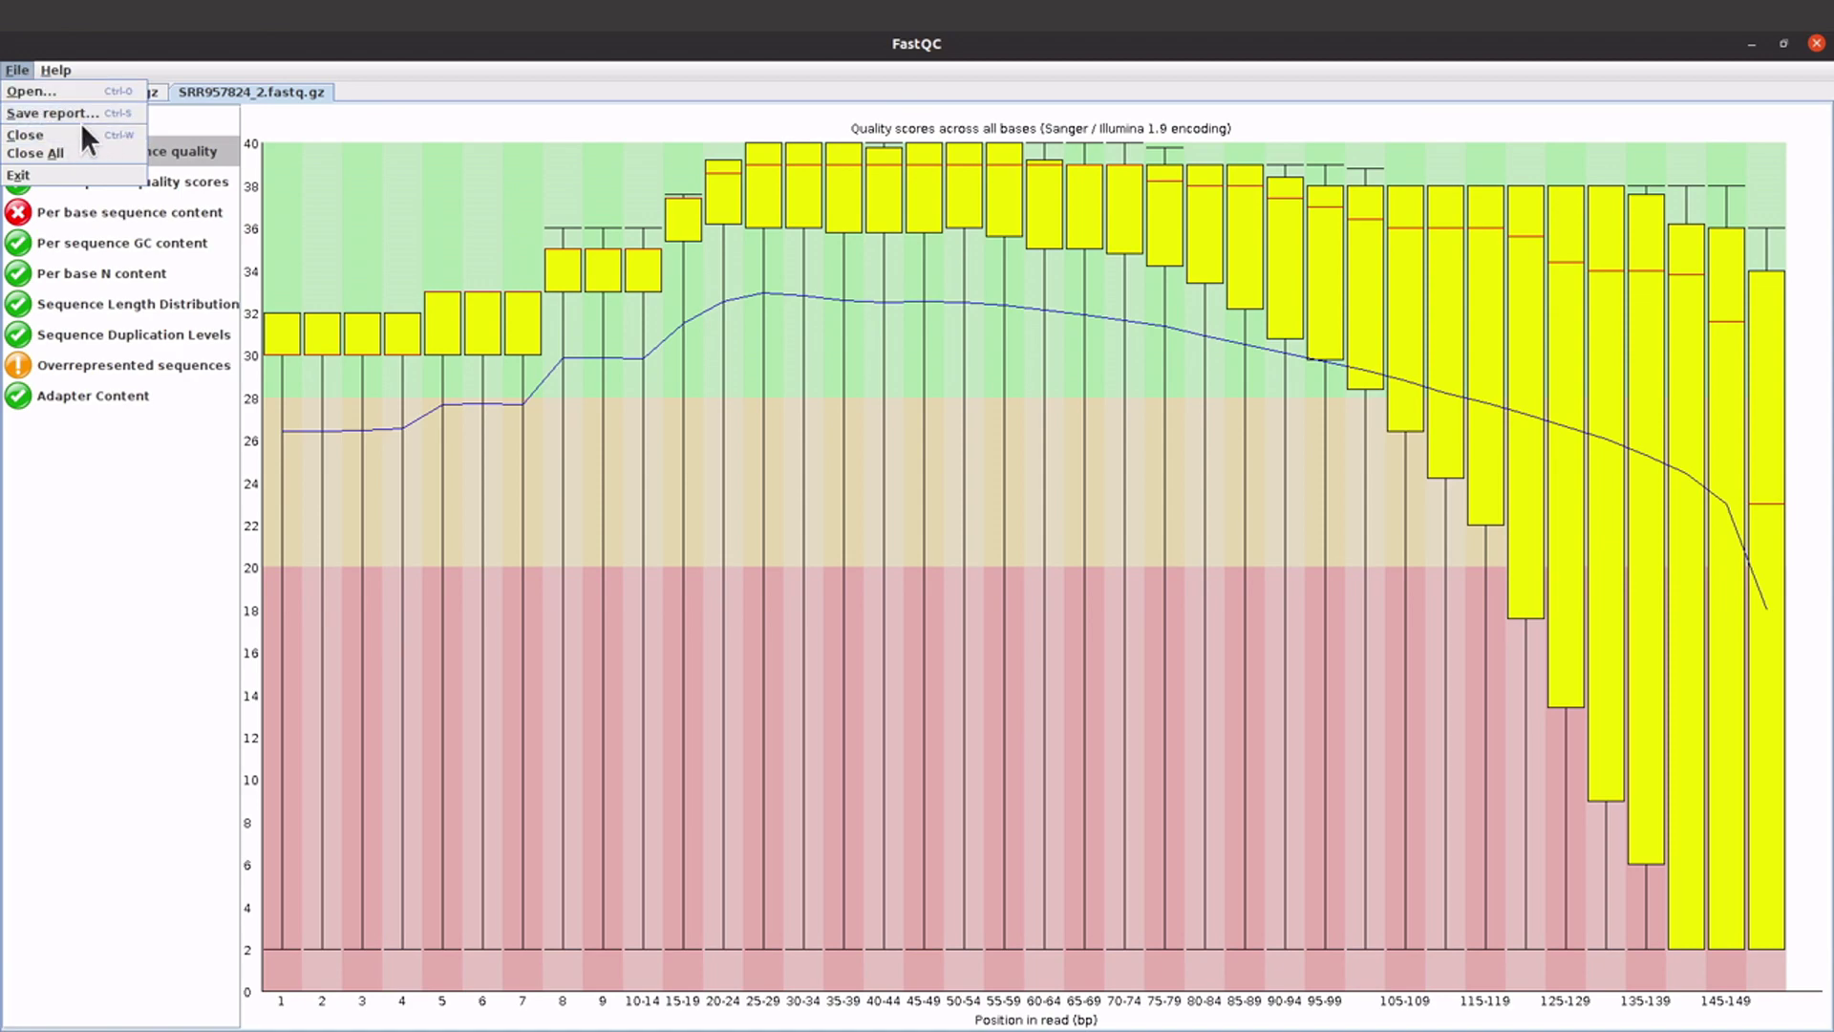
click(109, 65)
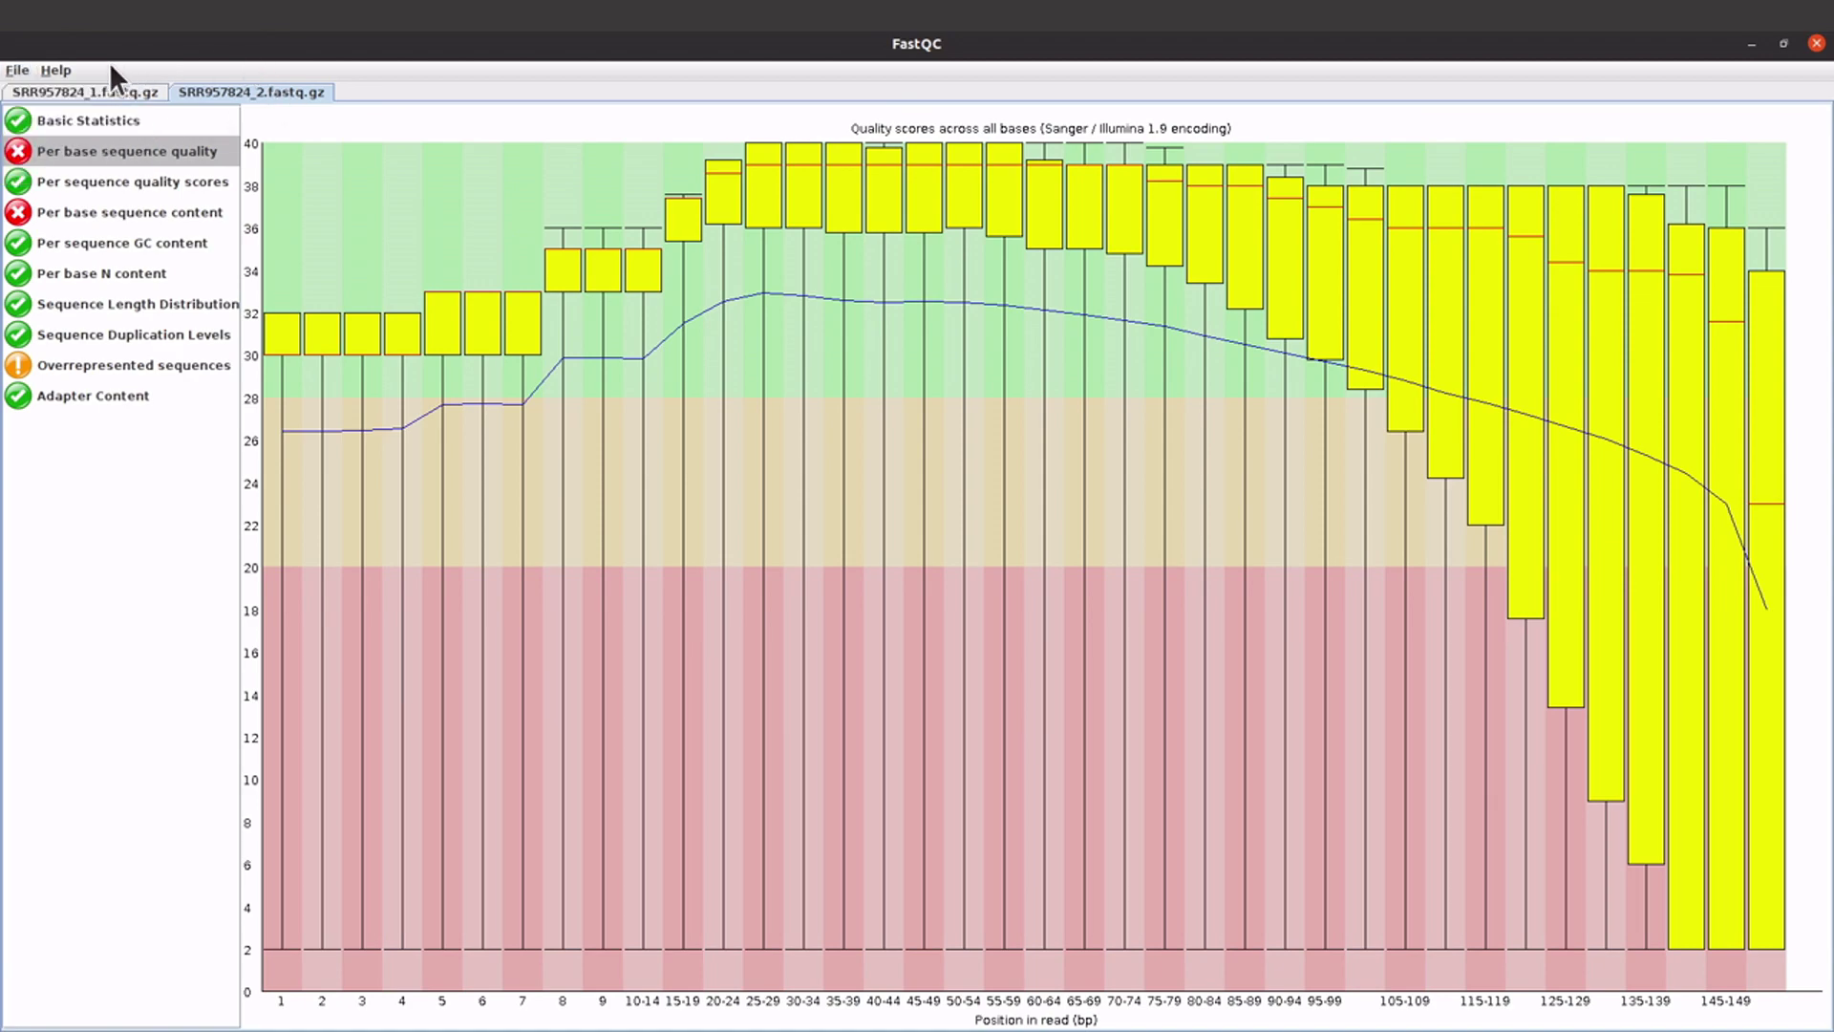
click(58, 86)
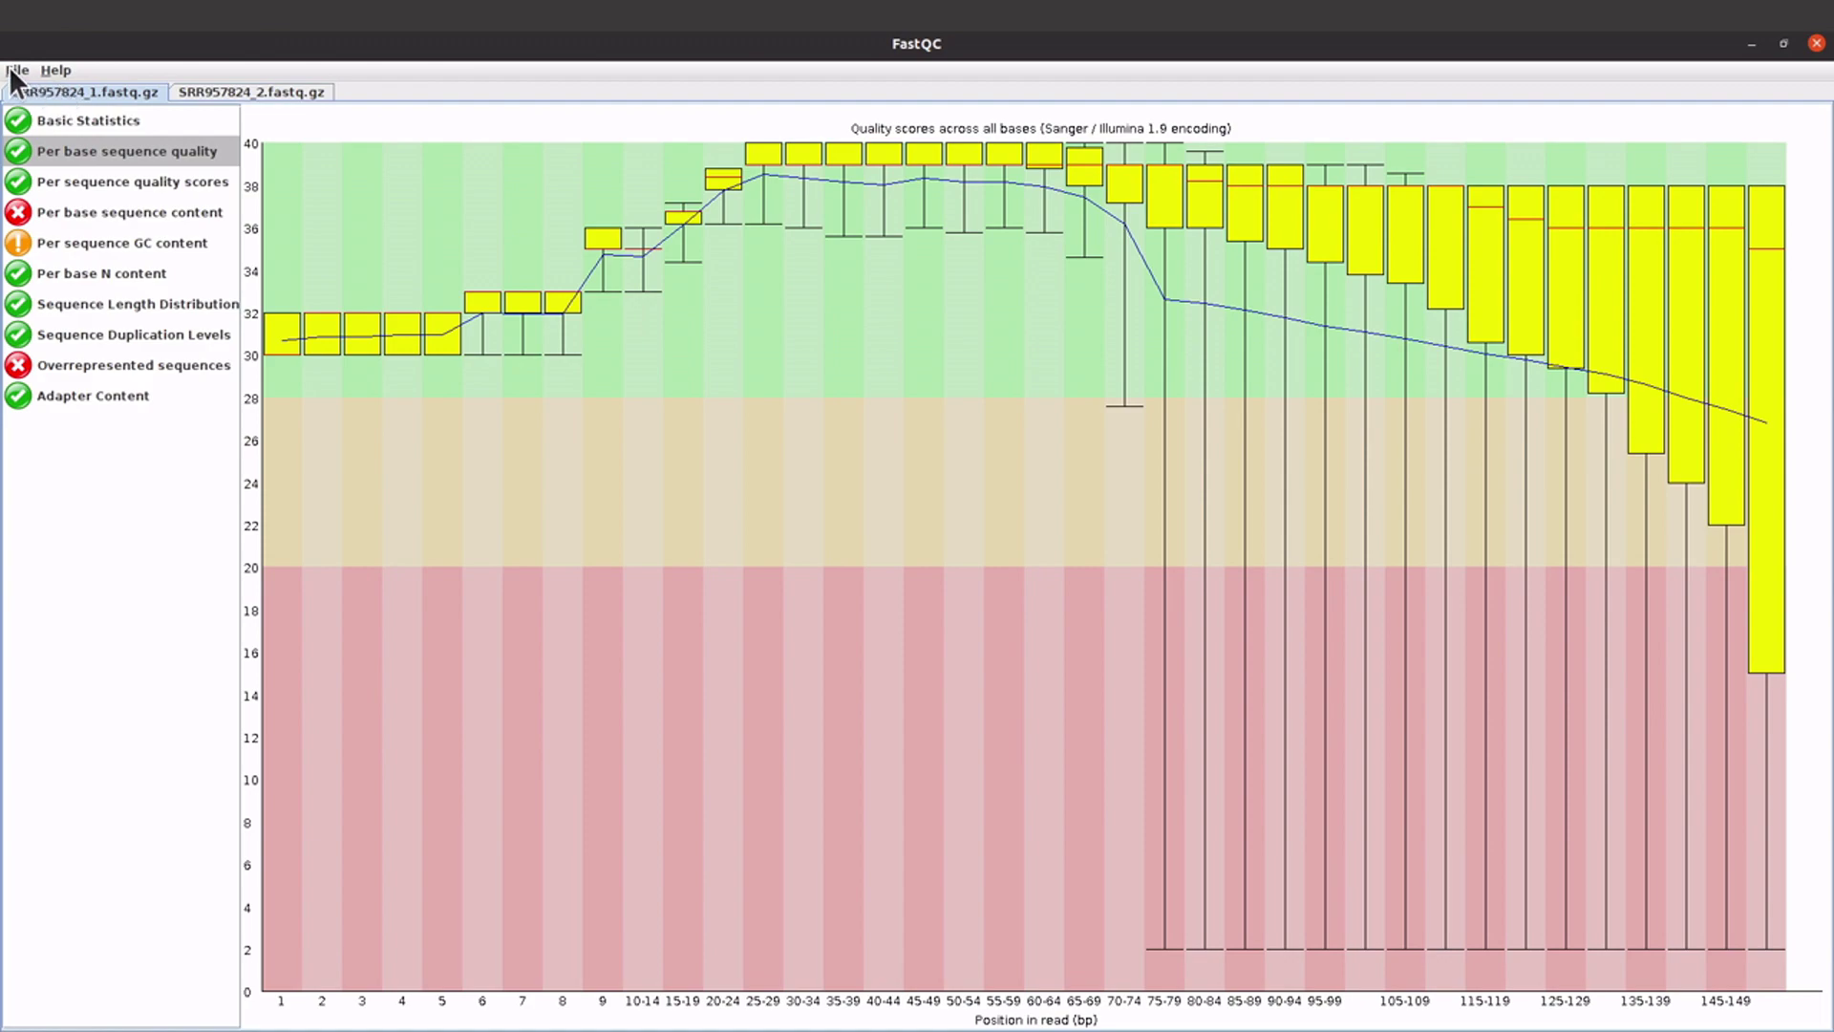
click(11, 71)
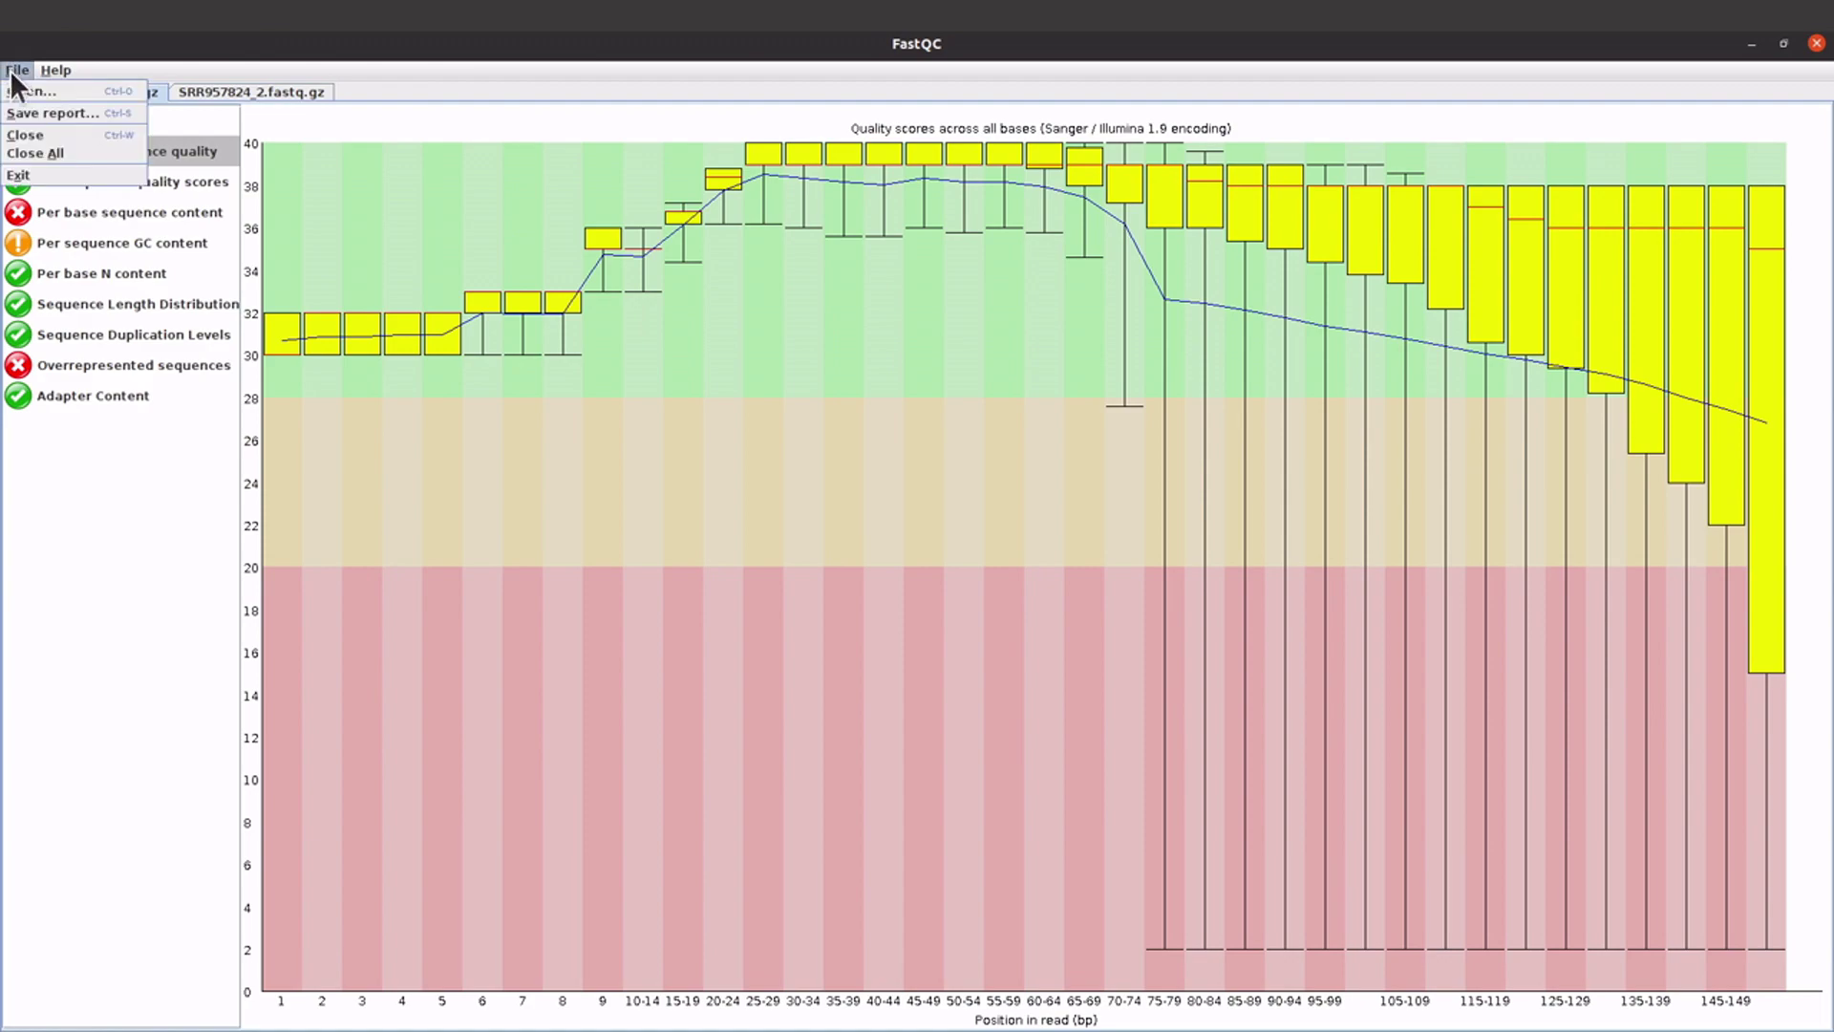
click(60, 113)
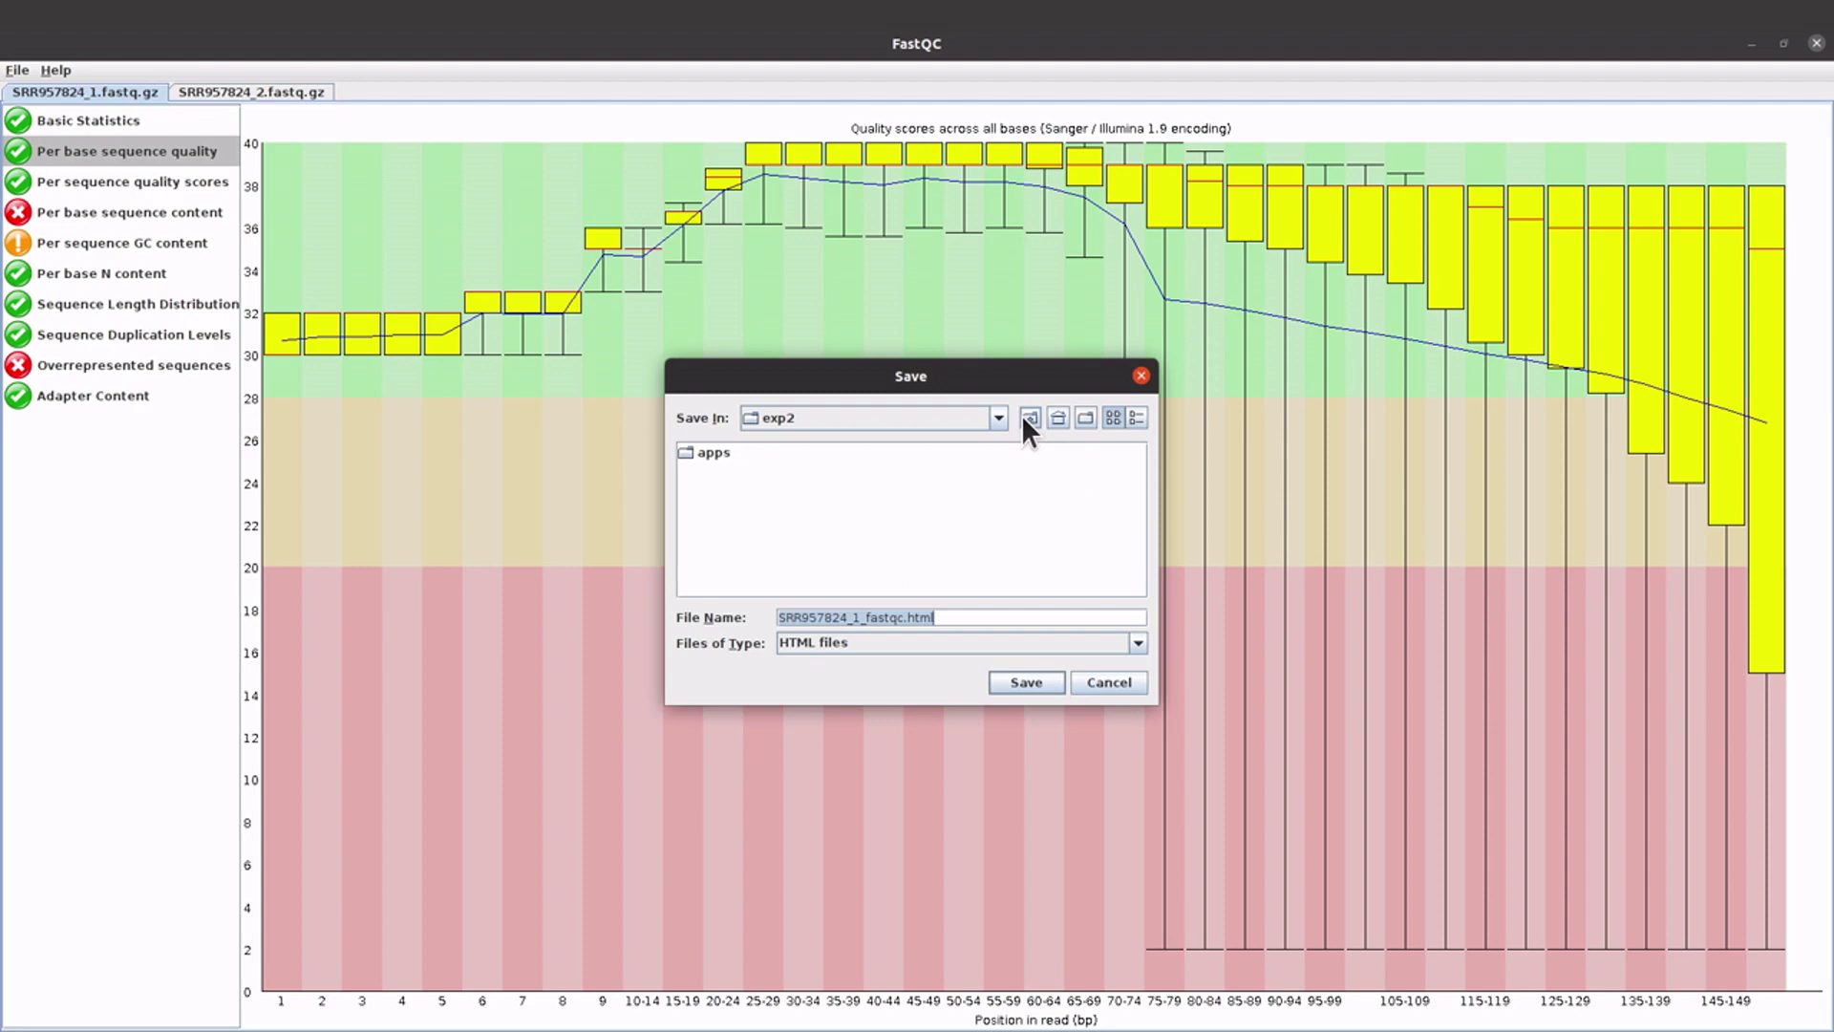
- Save SRR957824_1_fastqc.html into a new Reports folder, then return to the second file's report
click(1083, 418)
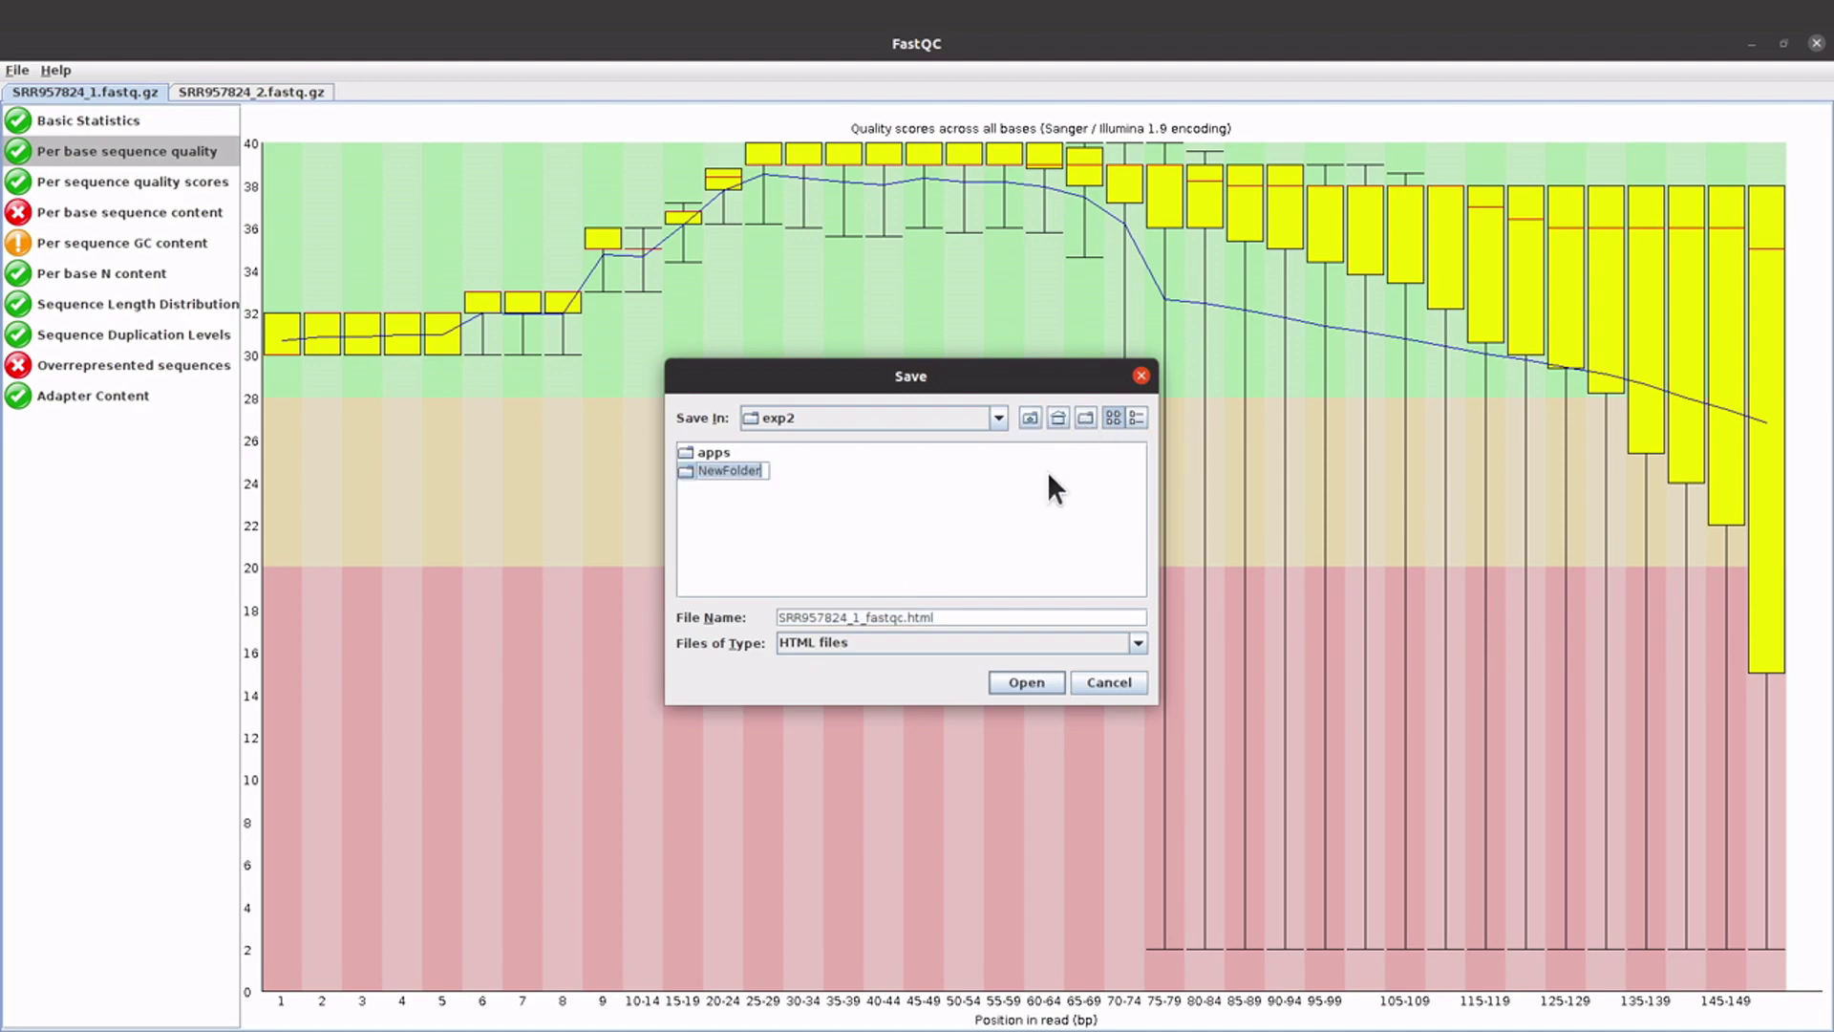
text(Reports)
key(Return)
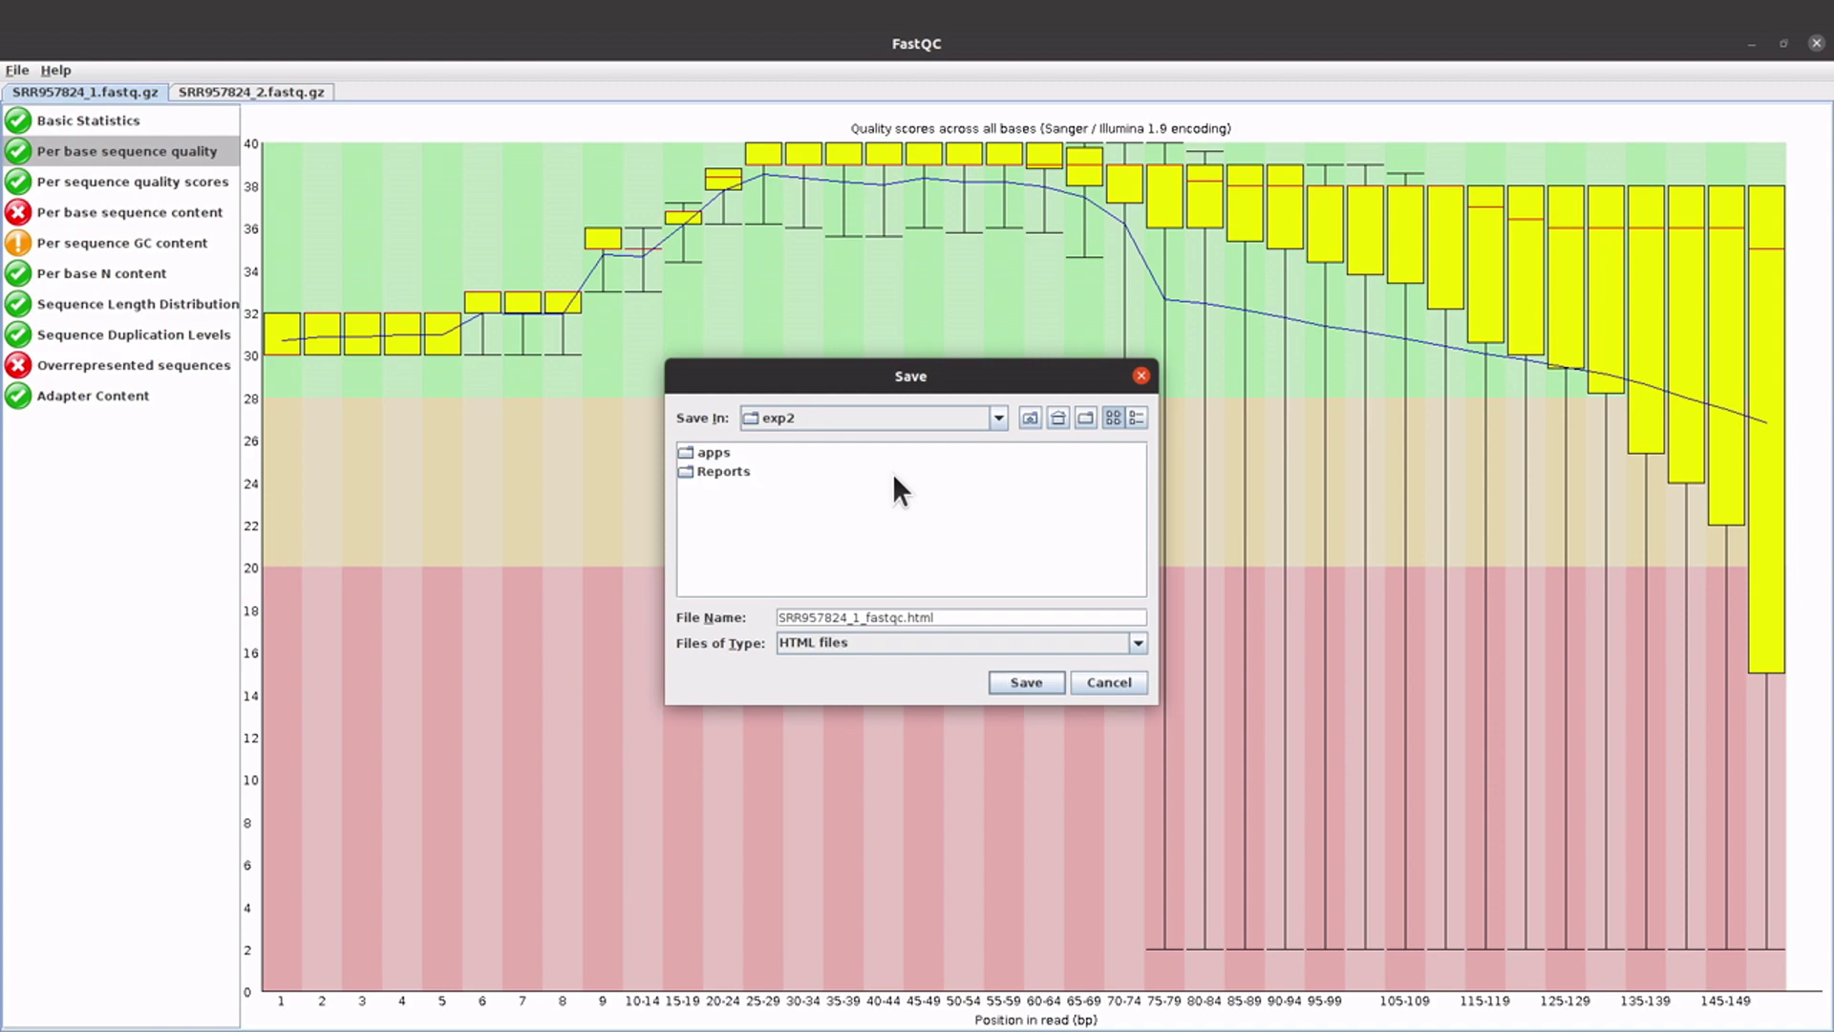
double_click(743, 470)
click(1026, 684)
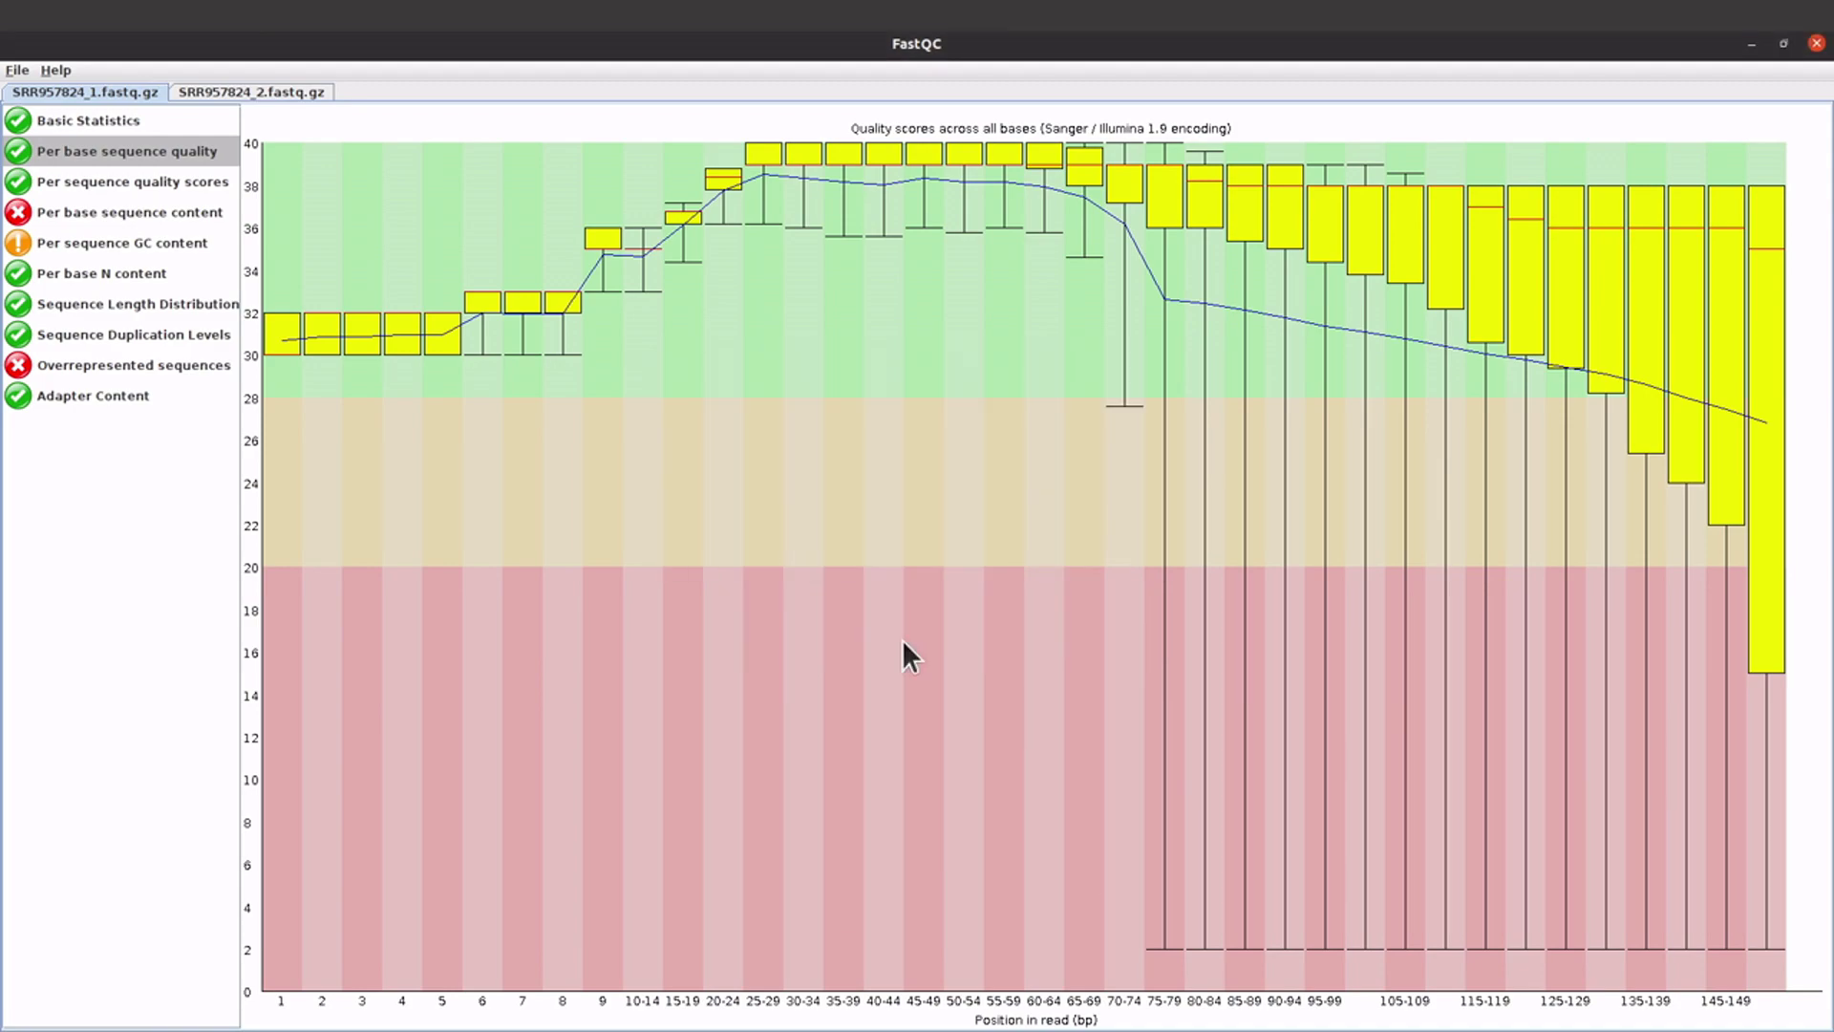
click(253, 89)
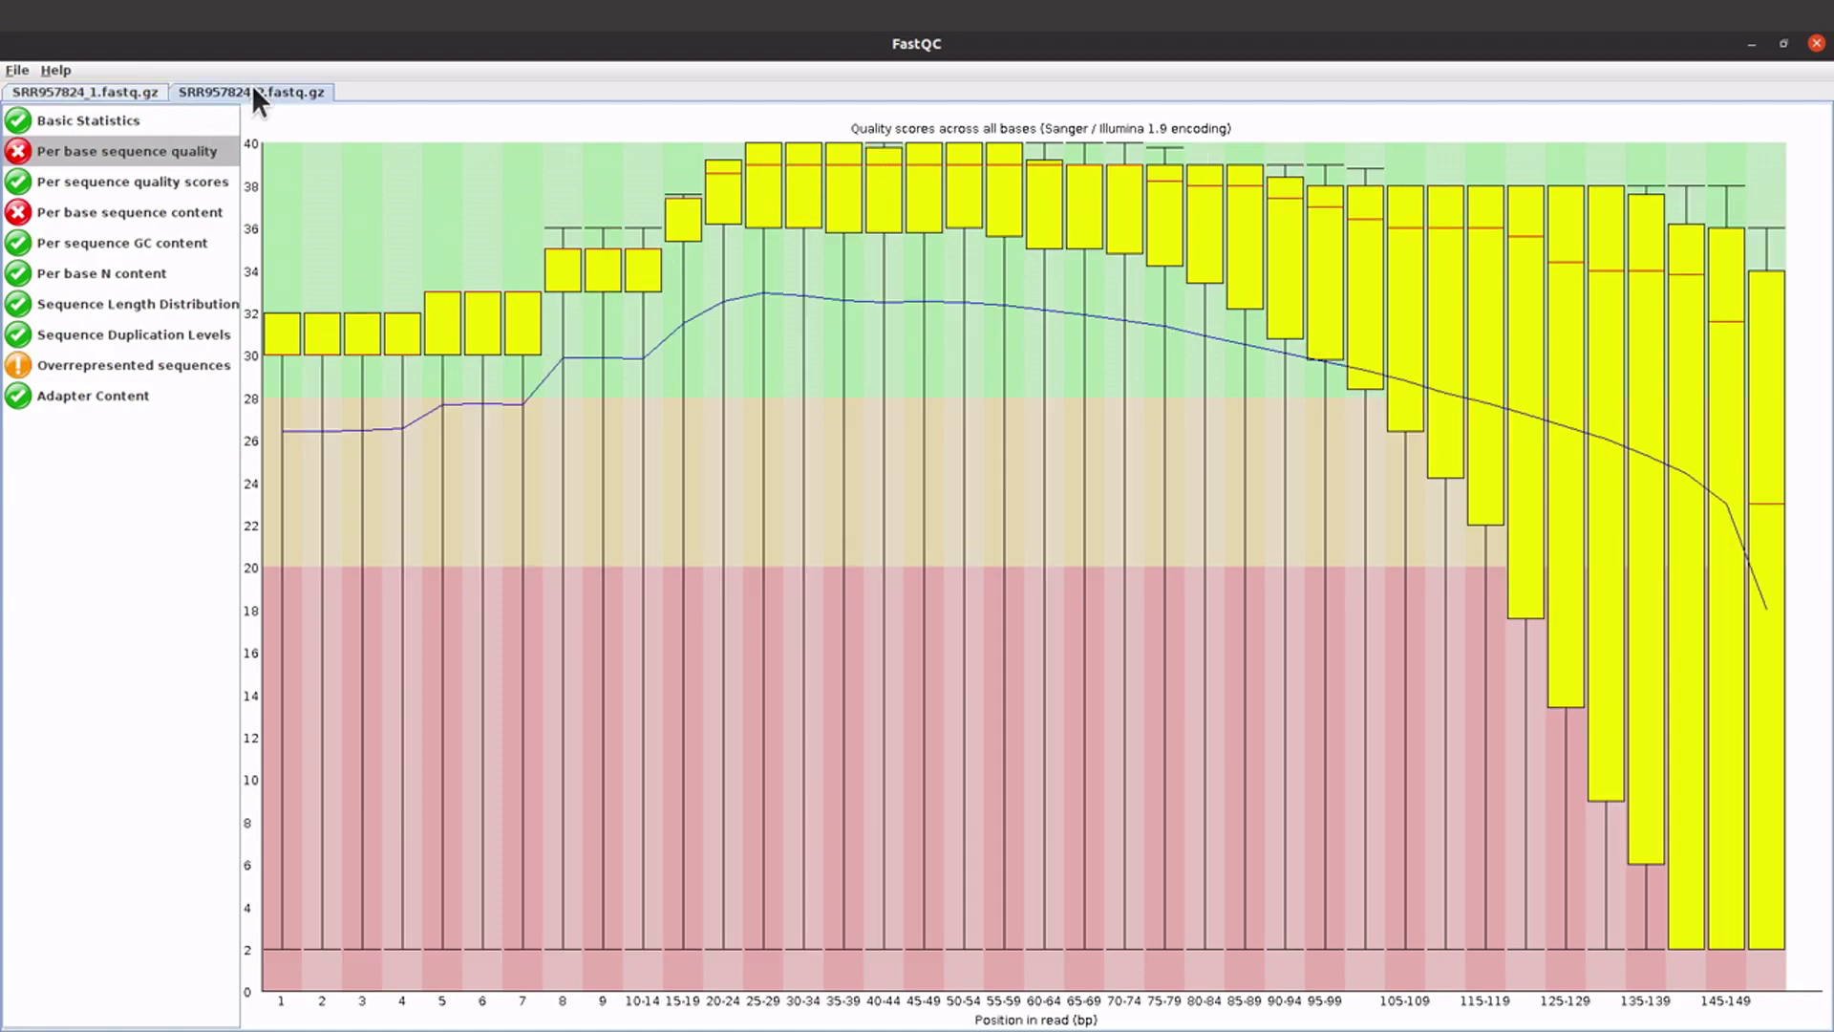
- Save the SRR957824_2 report as SRR957824_2_fastqc.html in the Reports folder
click(21, 66)
click(83, 117)
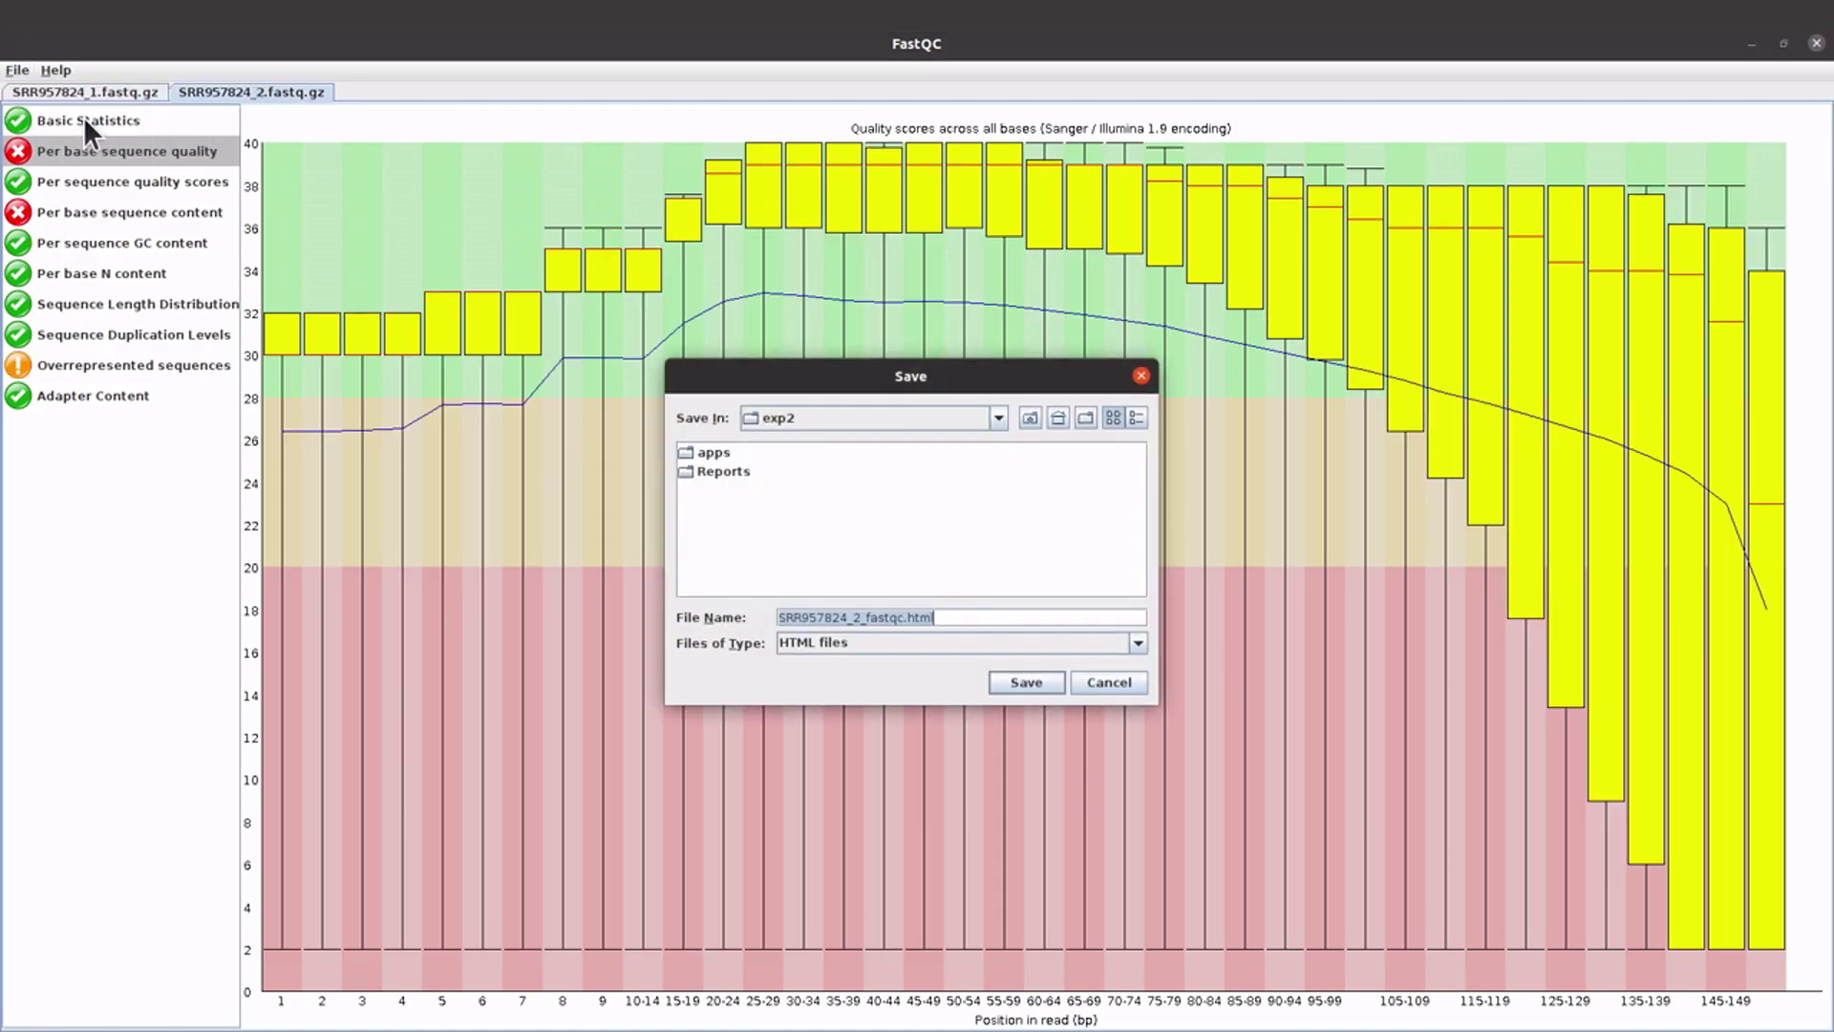
double_click(747, 474)
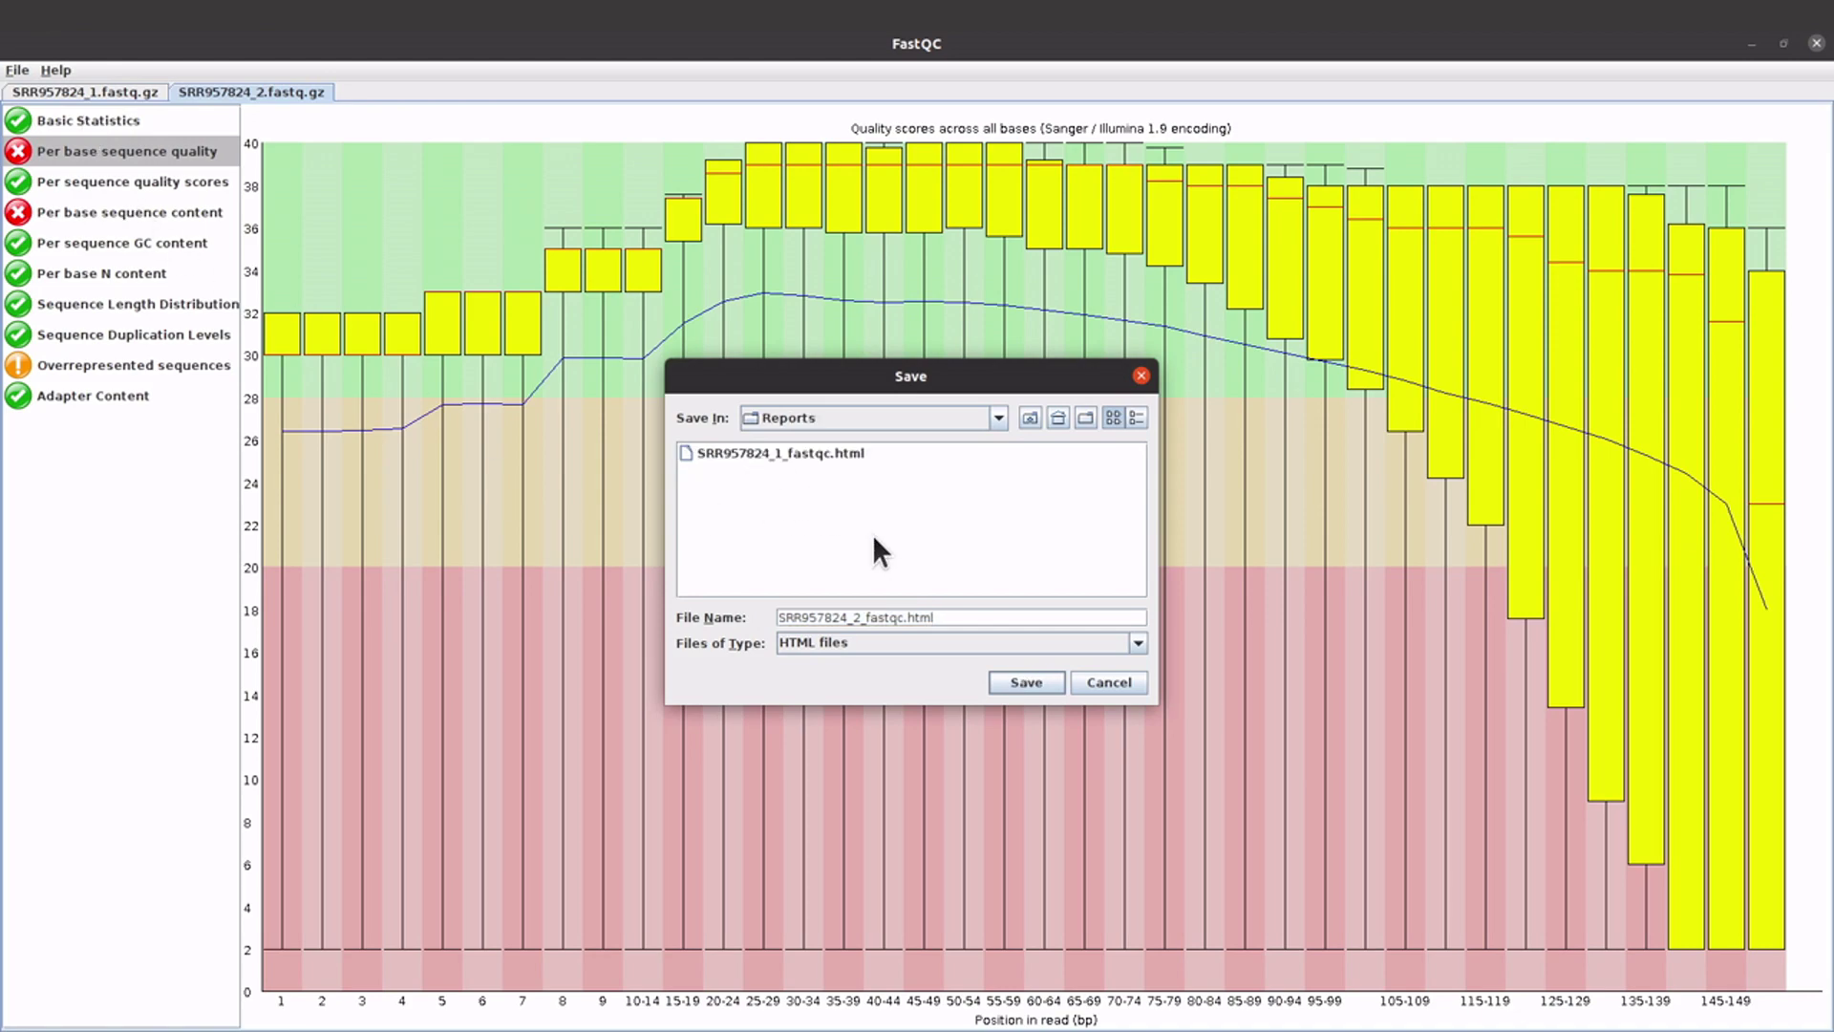
click(1010, 689)
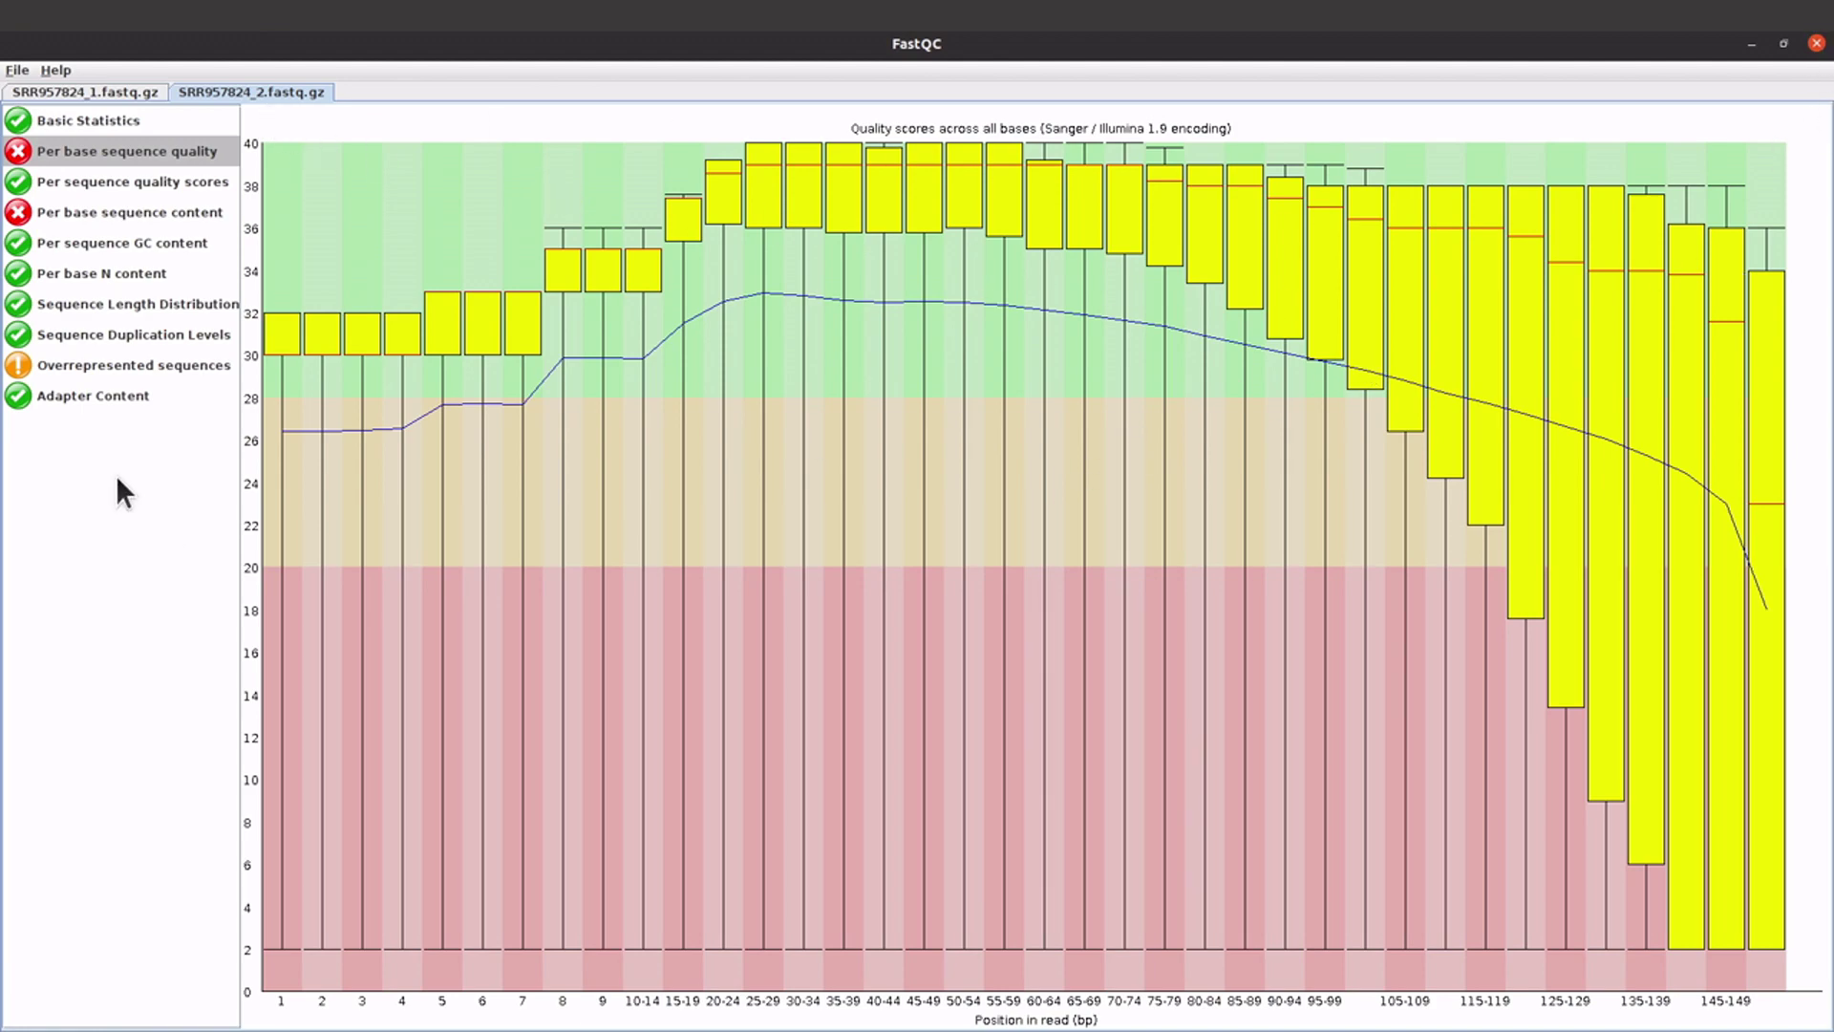
- Open and close the File menu twice without choosing any command
click(17, 71)
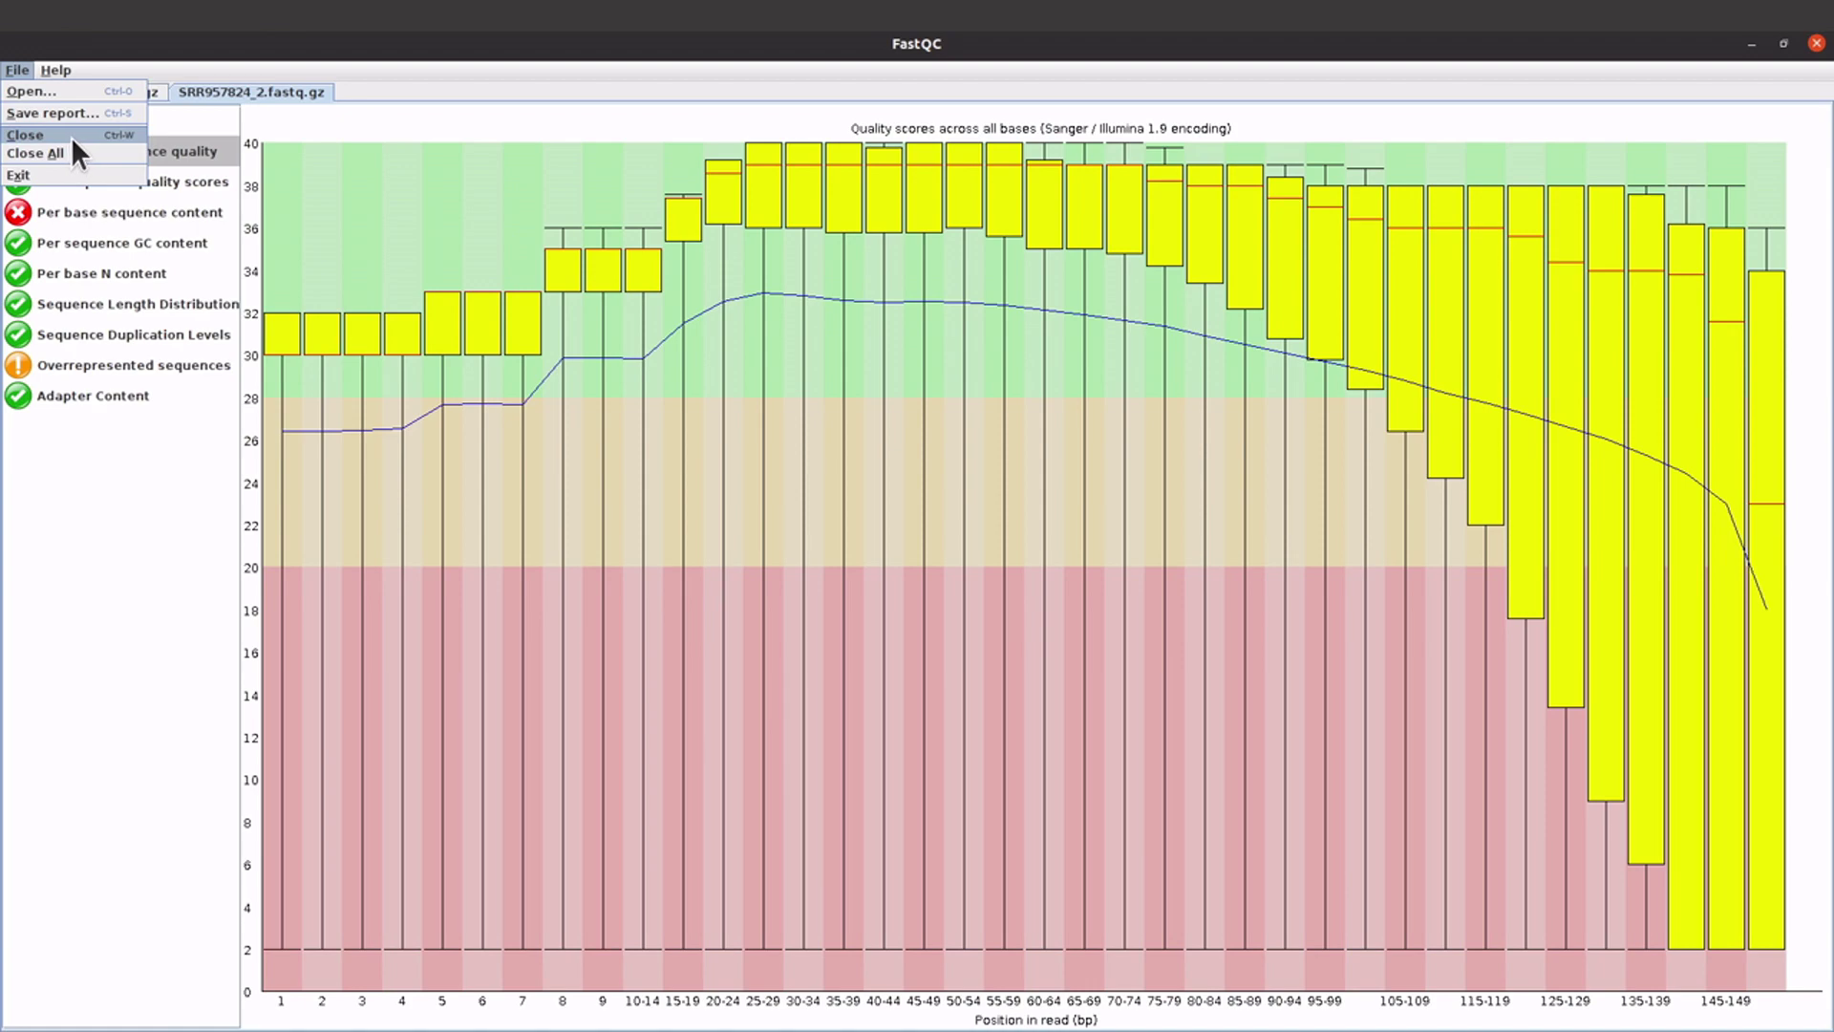
click(332, 99)
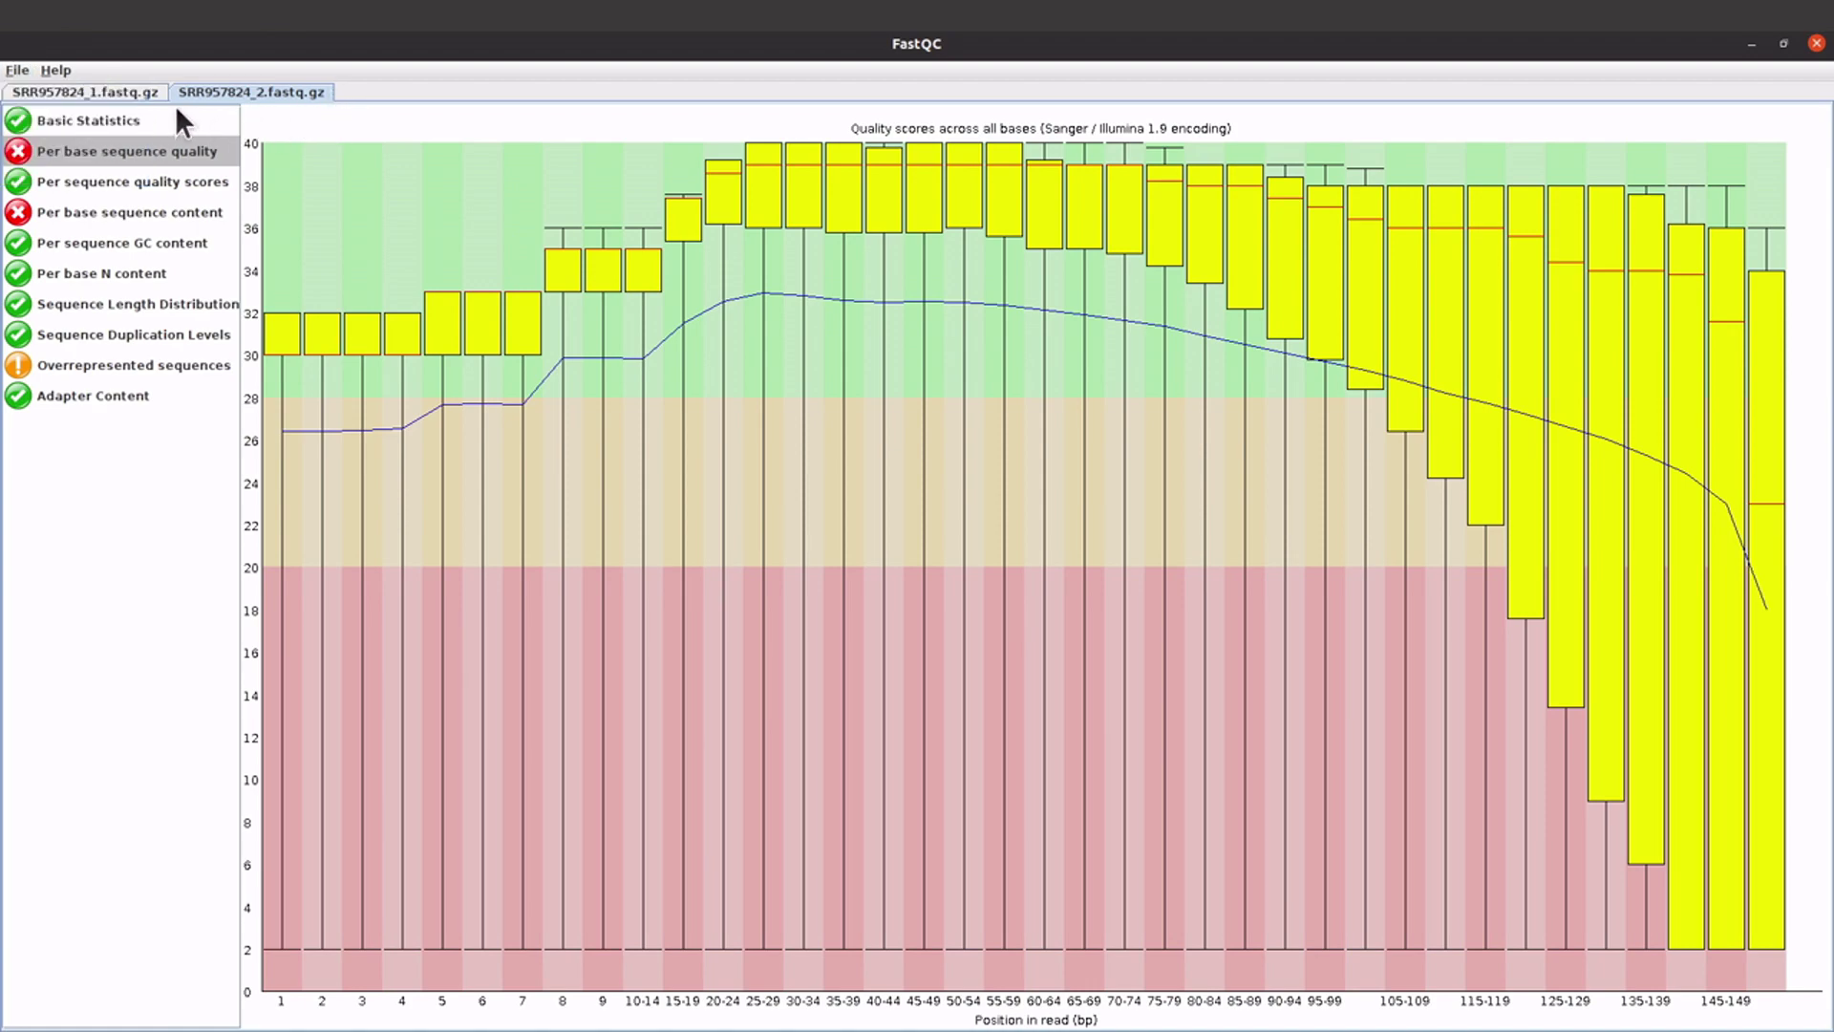
click(19, 66)
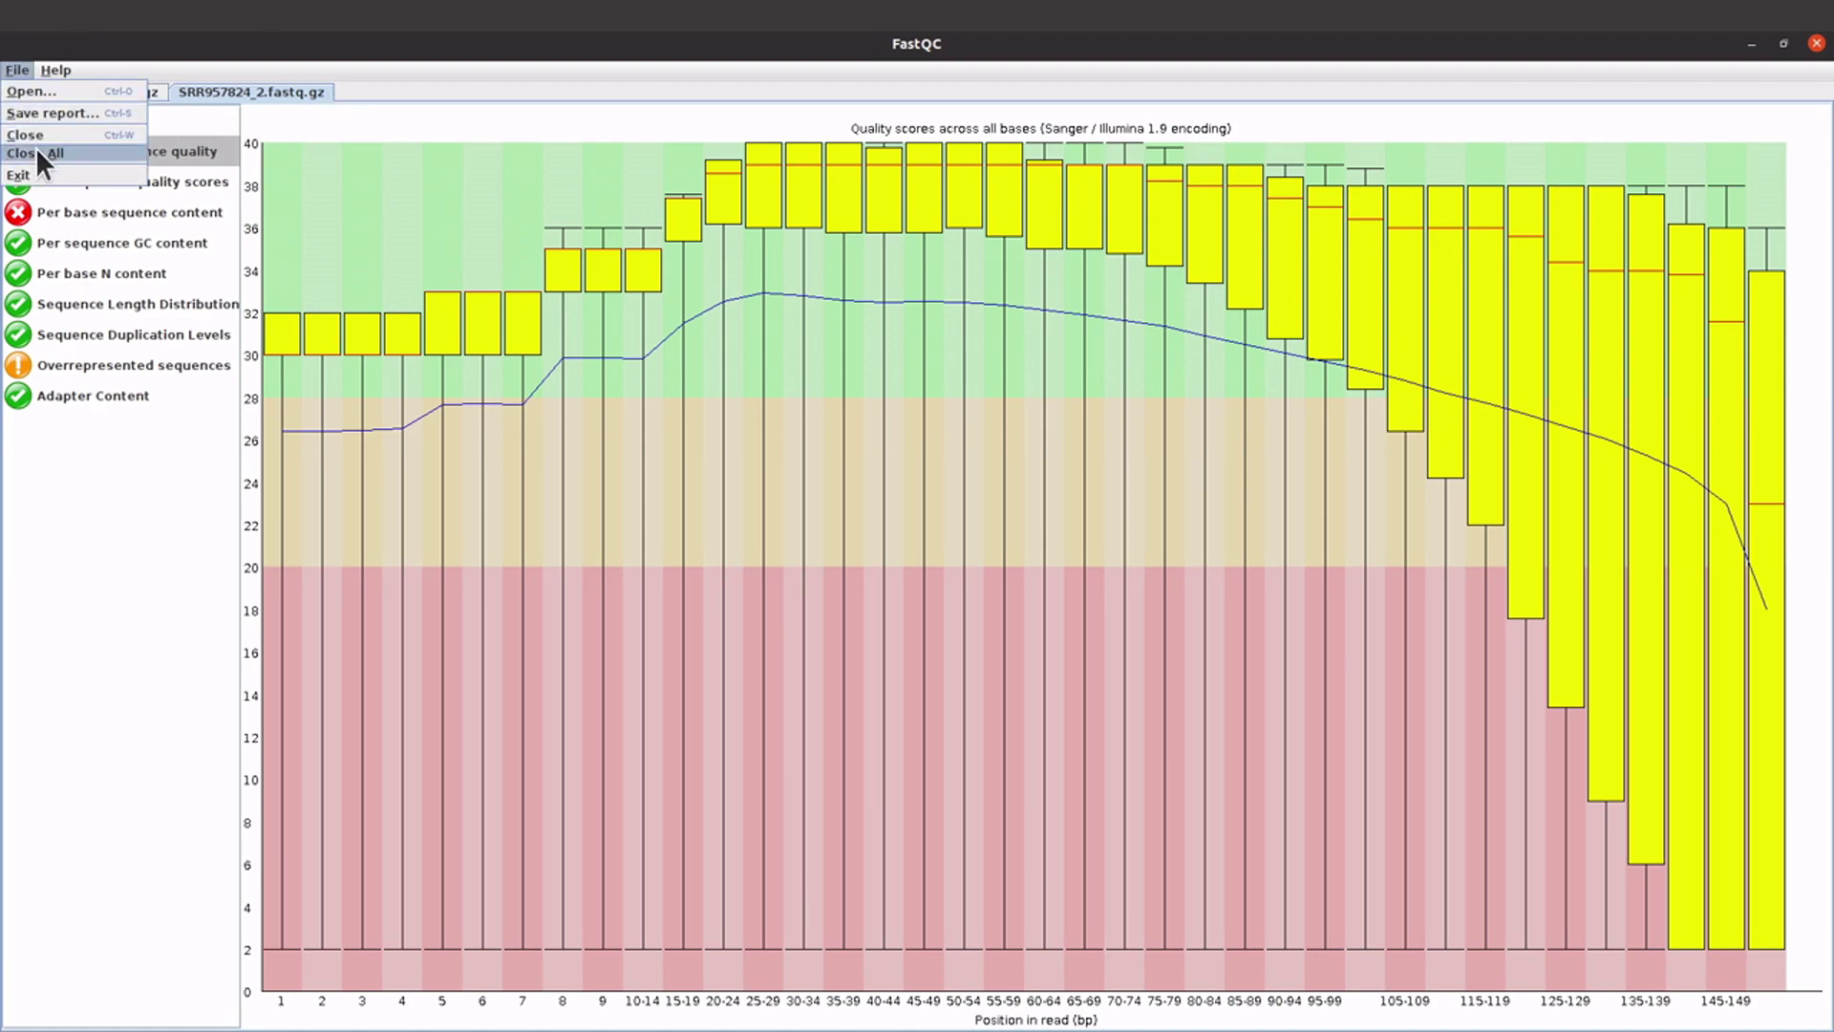
click(1825, 53)
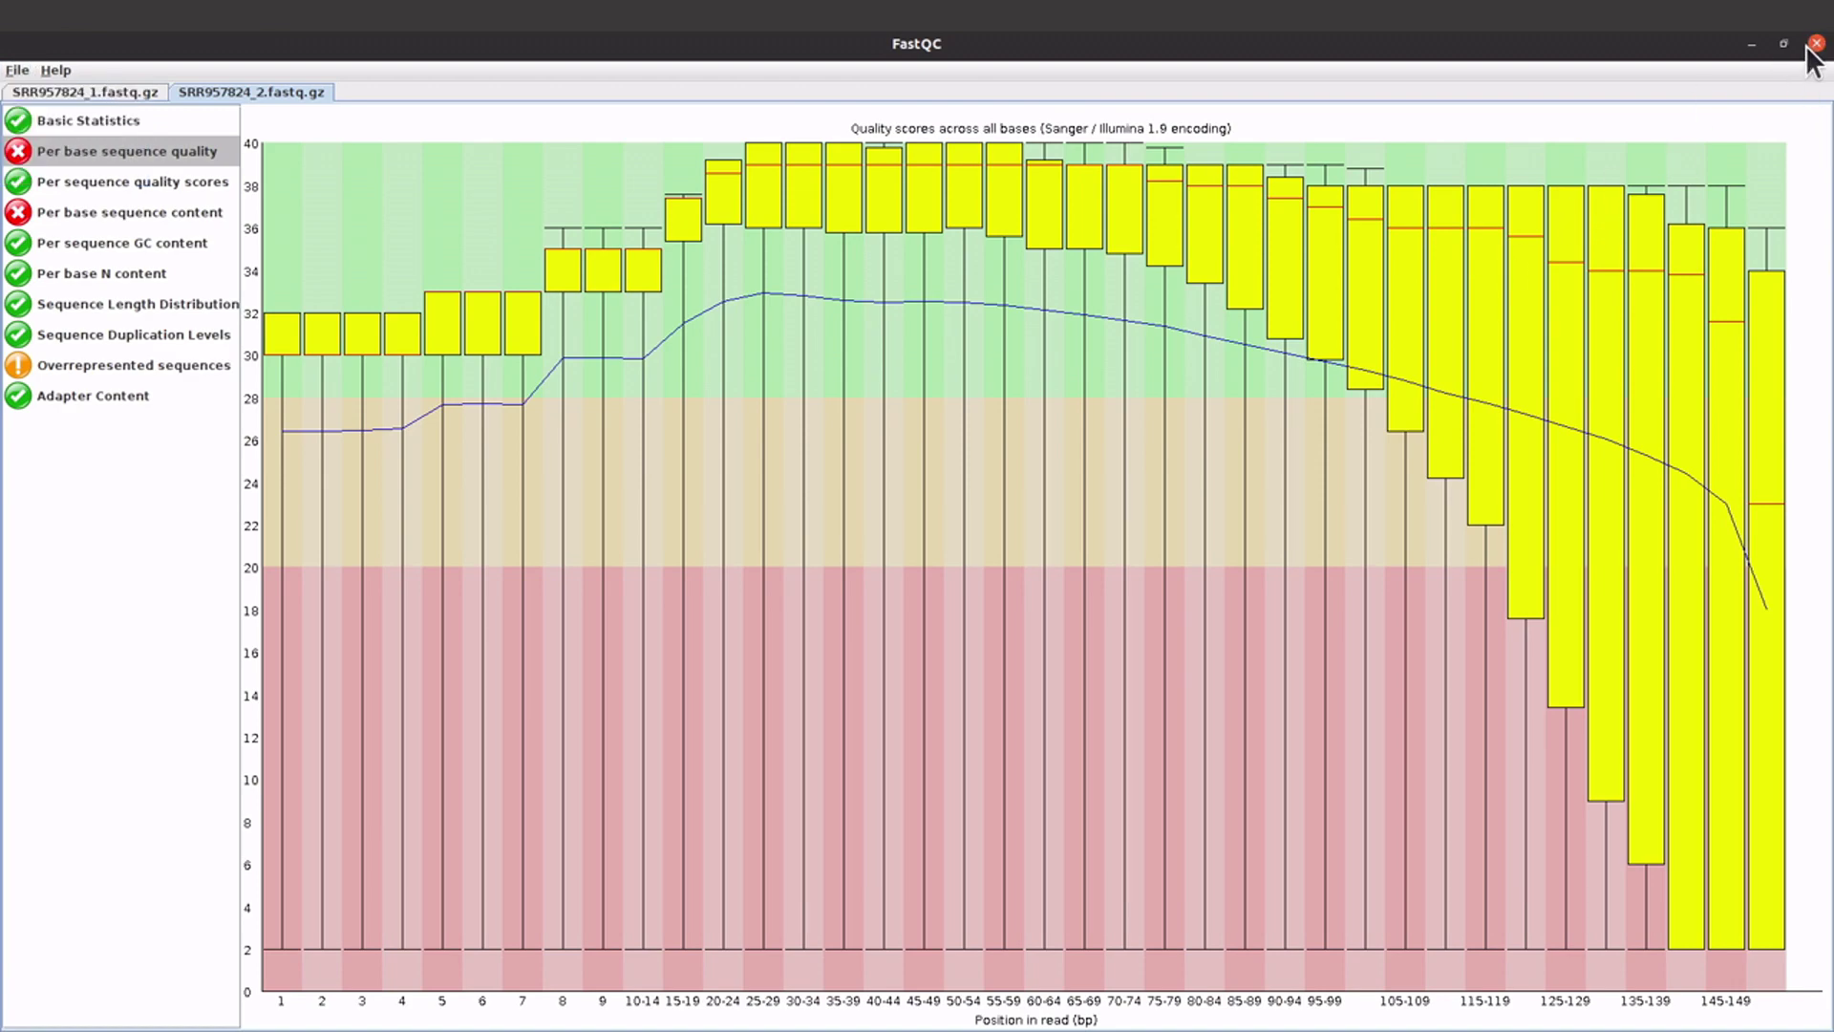